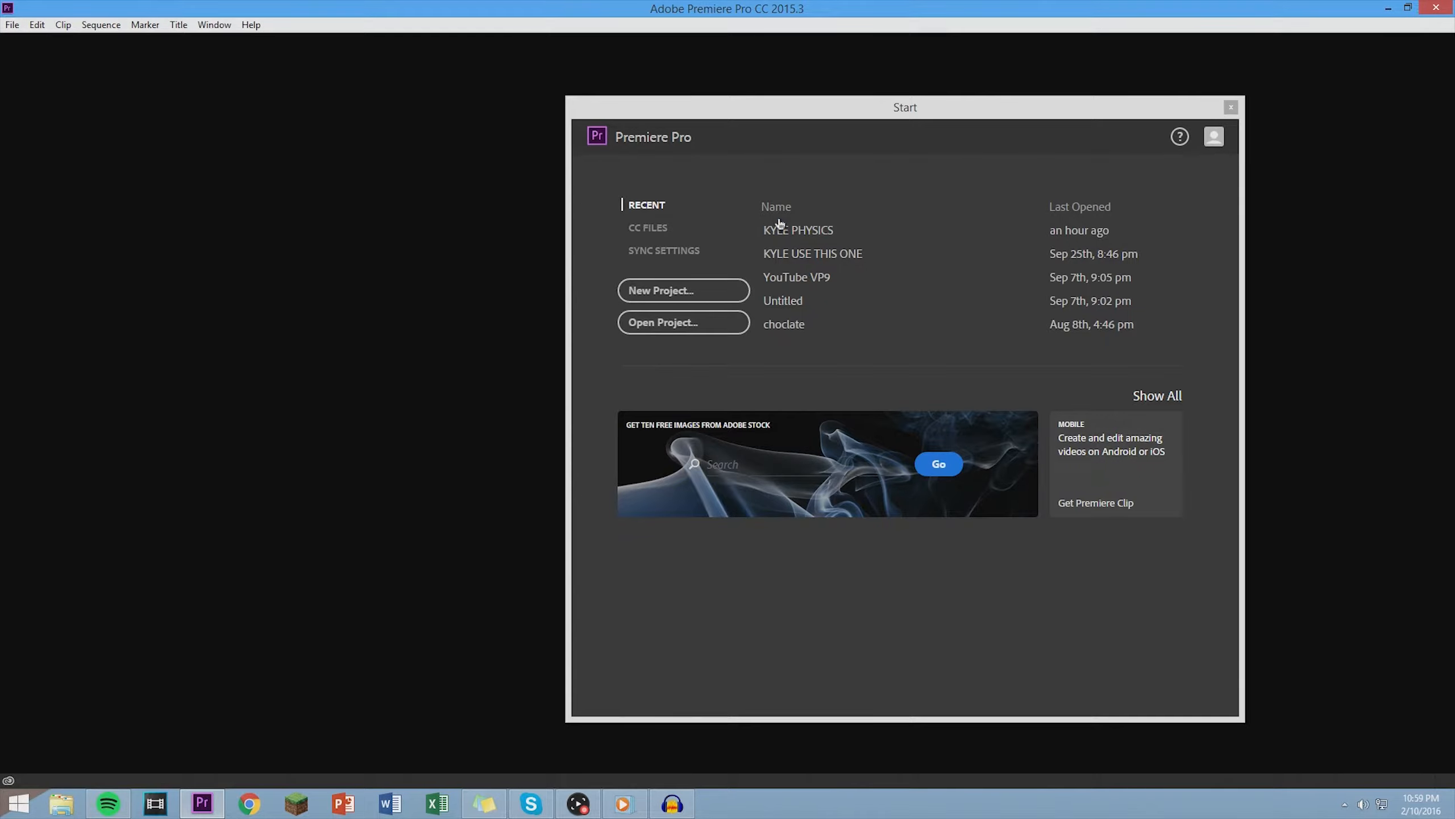
- Open the most recently used project and delete every existing sequence and media item from its project bin
{"action": "left_click", "coordinate": [779, 231]}
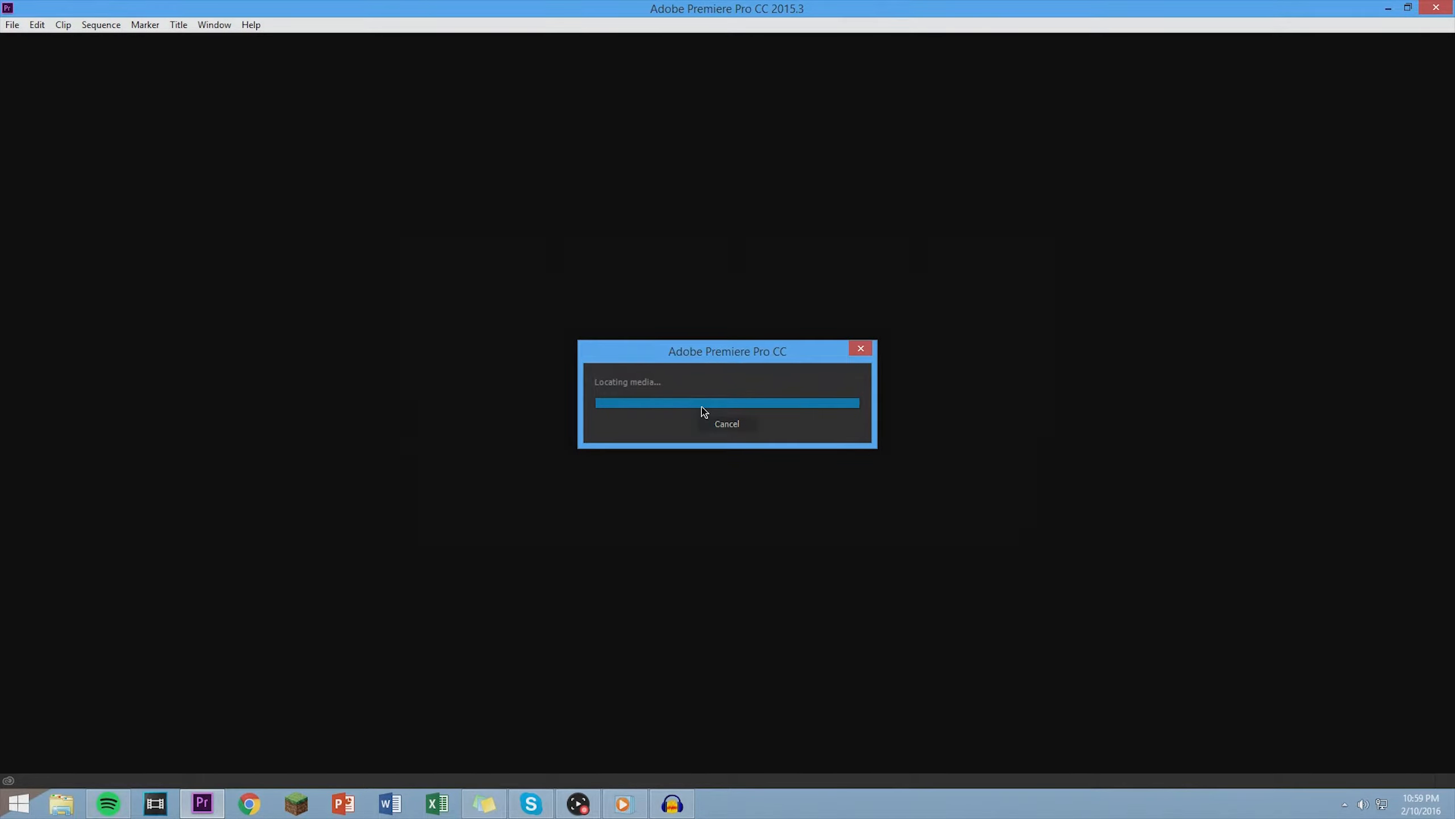
{"action": "left_click", "coordinate": [790, 552]}
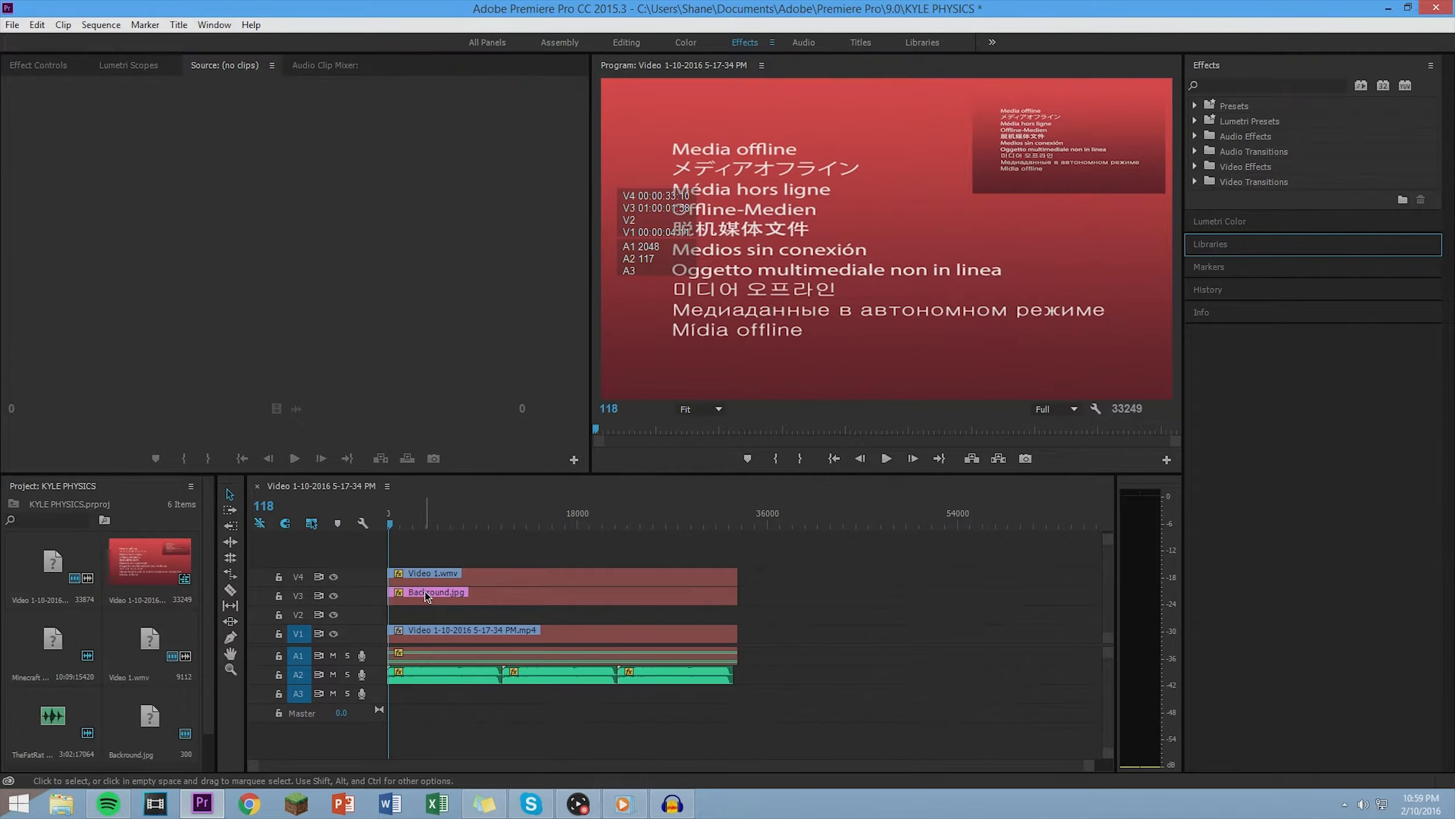
{"action": "left_click", "coordinate": [84, 570]}
{"action": "key", "text": "Delete"}
{"action": "left_click", "coordinate": [66, 641]}
{"action": "key", "text": "Delete"}
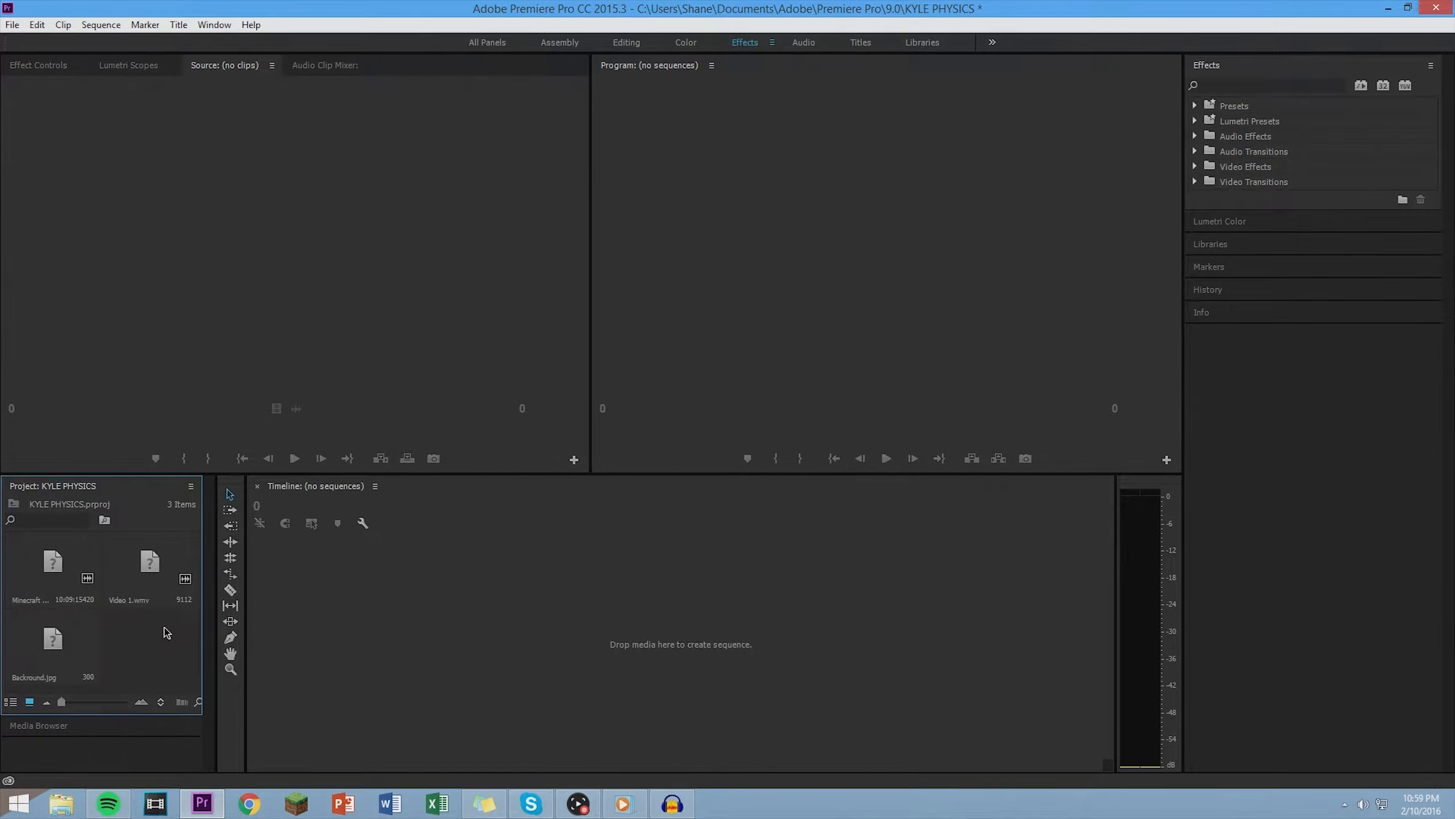
{"action": "left_click", "coordinate": [152, 577]}
{"action": "key", "text": "Delete"}
{"action": "left_click", "coordinate": [71, 579]}
{"action": "key", "text": "Delete"}
{"action": "left_click", "coordinate": [108, 620]}
{"action": "key", "text": "Delete"}
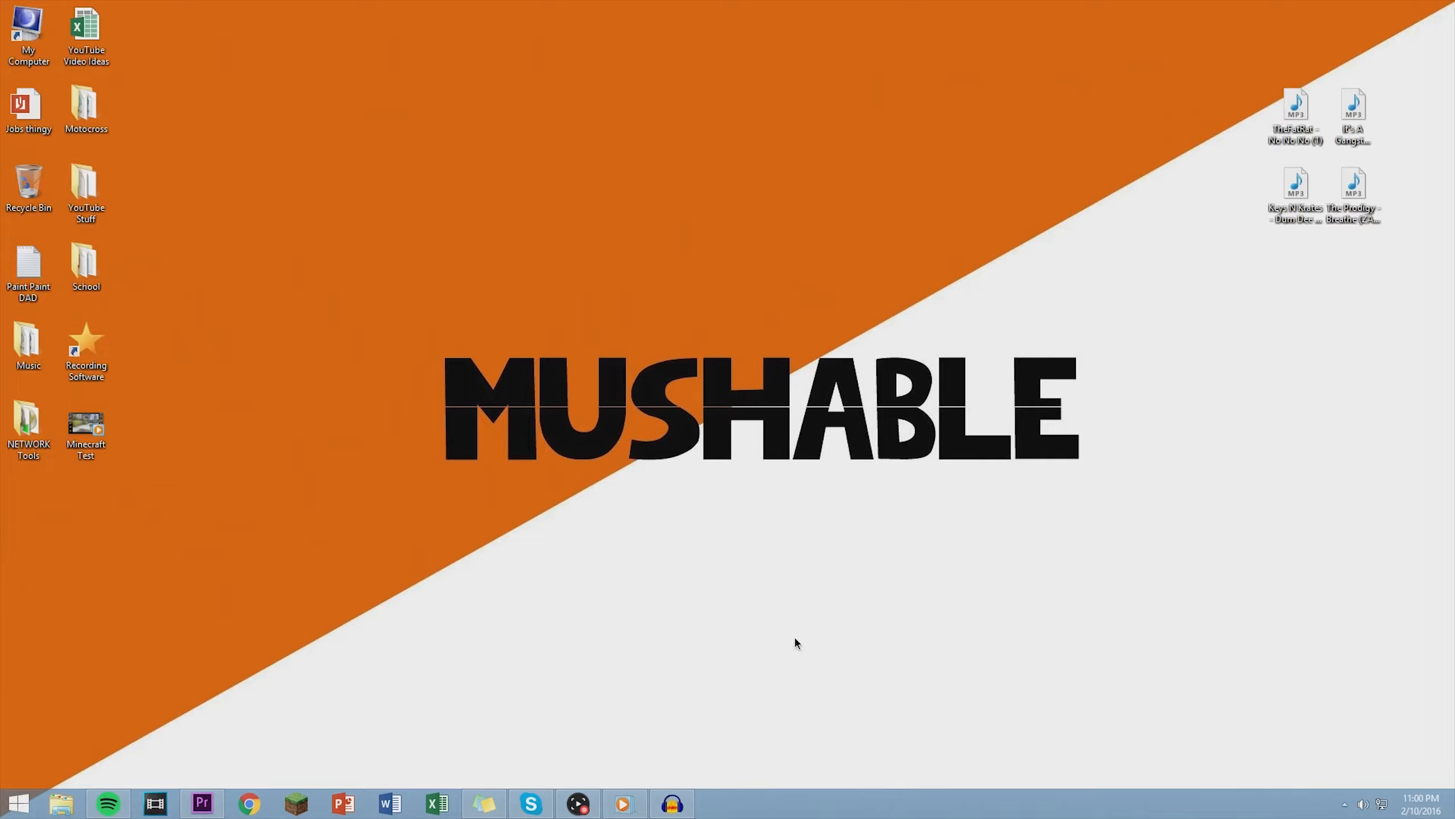
- Import the Minecraft Test video from the desktop into the empty timeline, and unlink and delete its audio
{"action": "left_click_drag", "start_coordinate": [109, 440], "coordinate": [359, 641]}
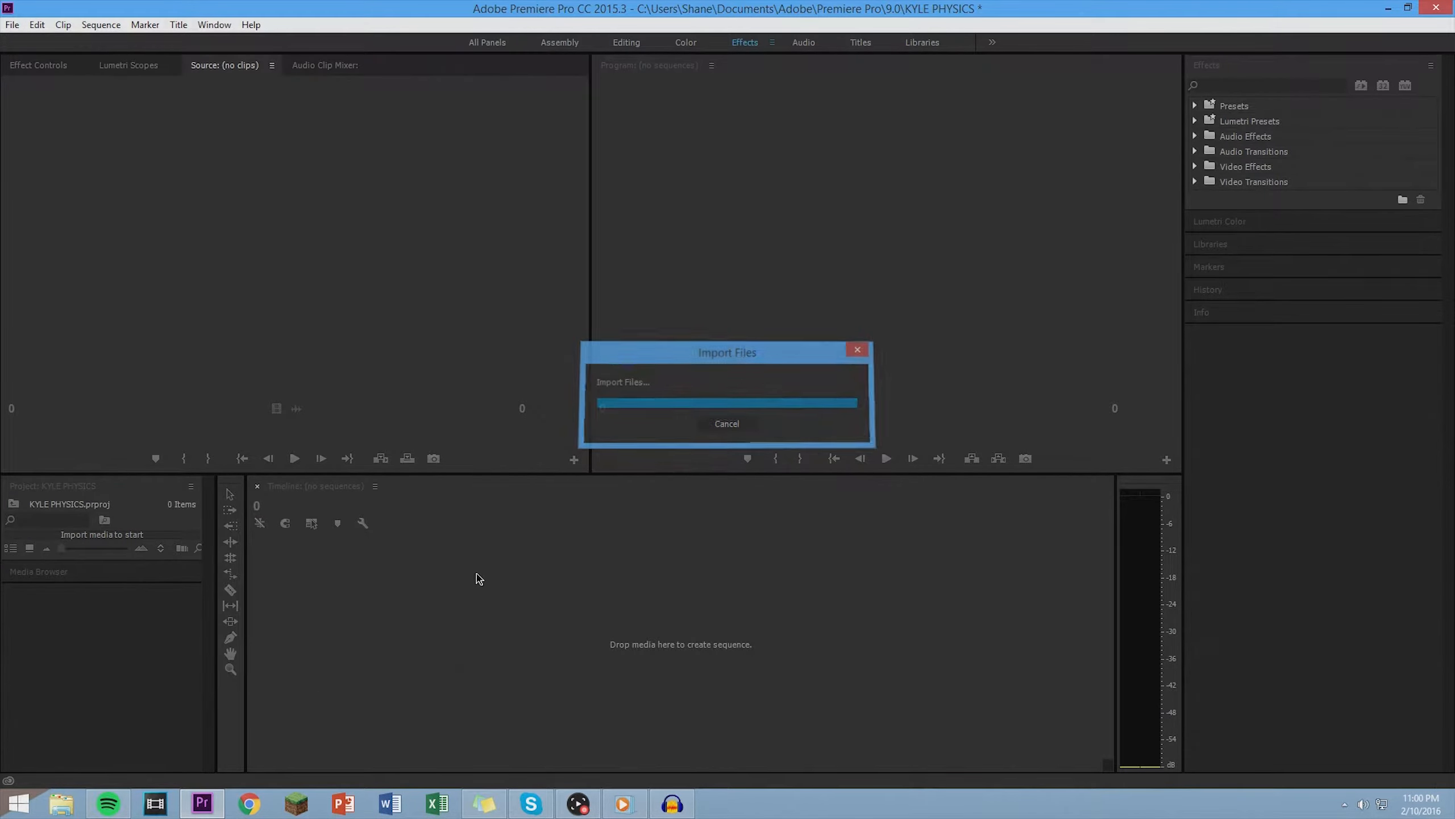
{"action": "right_click", "coordinate": [447, 631]}
{"action": "left_click", "coordinate": [499, 291]}
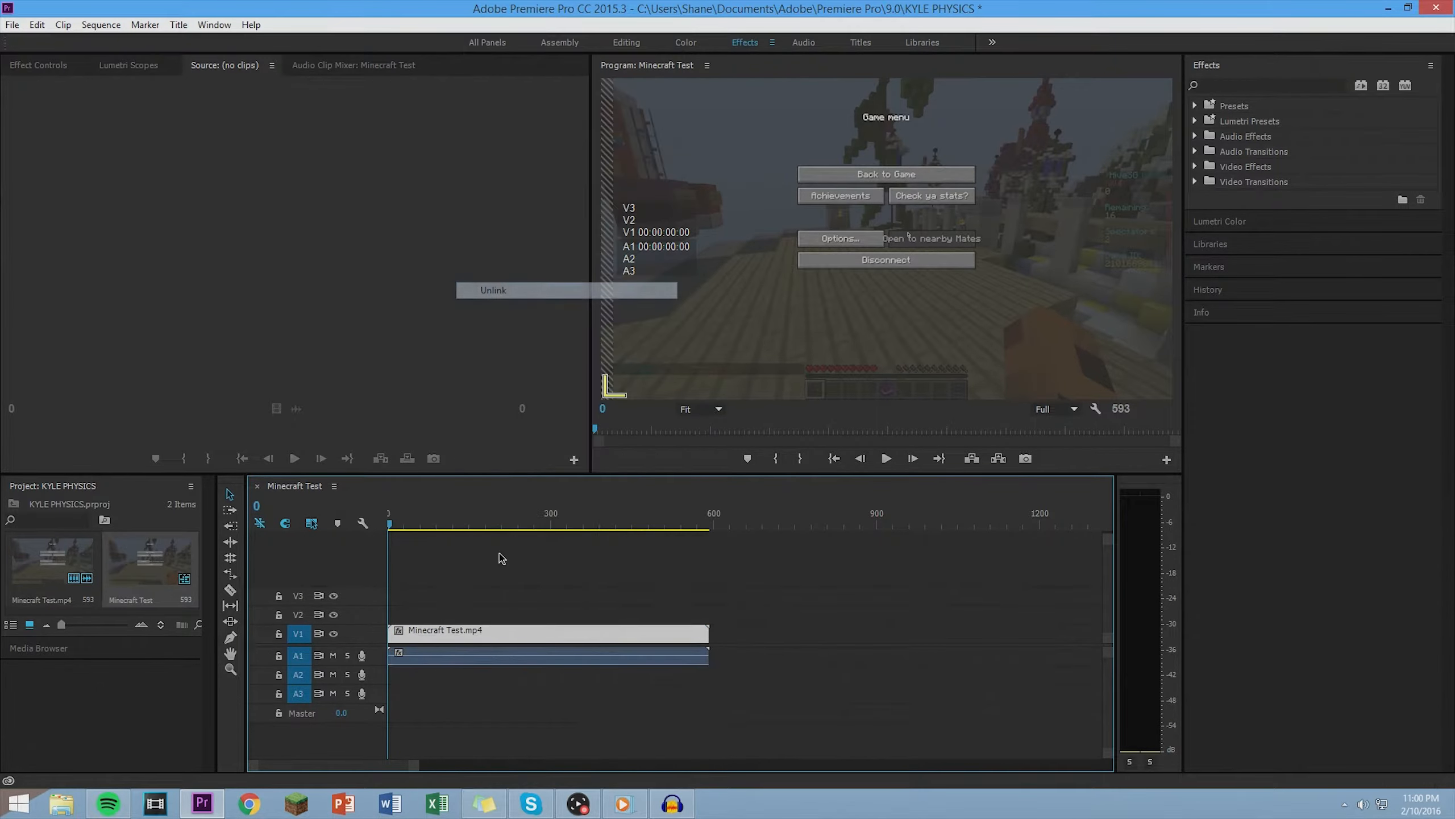
{"action": "left_click", "coordinate": [501, 656]}
{"action": "key", "text": "Delete"}
- Open the media export settings for the Minecraft Test sequence
{"action": "left_click", "coordinate": [12, 24]}
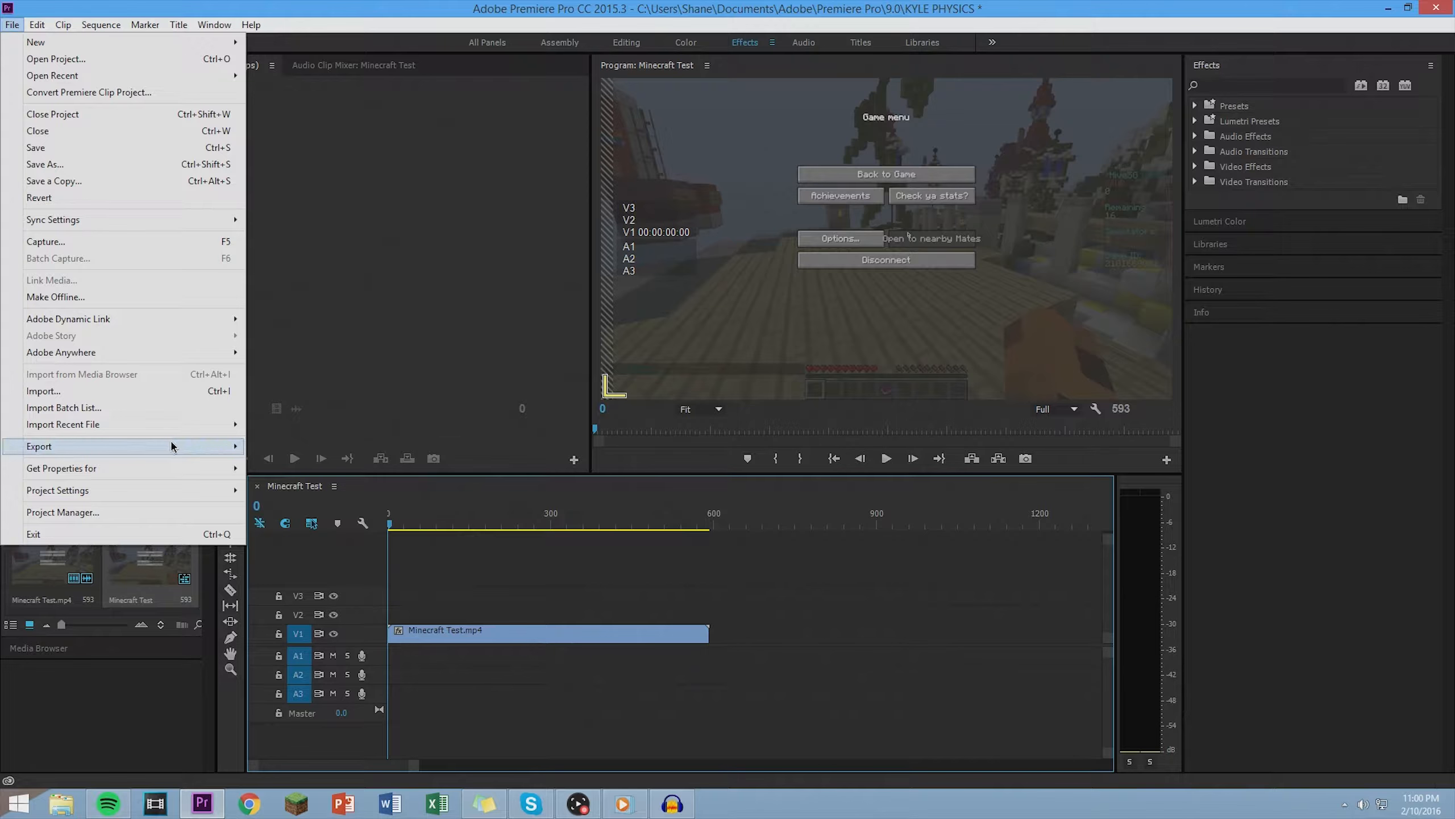
{"action": "mouse_move", "coordinate": [198, 447]}
{"action": "left_click", "coordinate": [280, 447]}
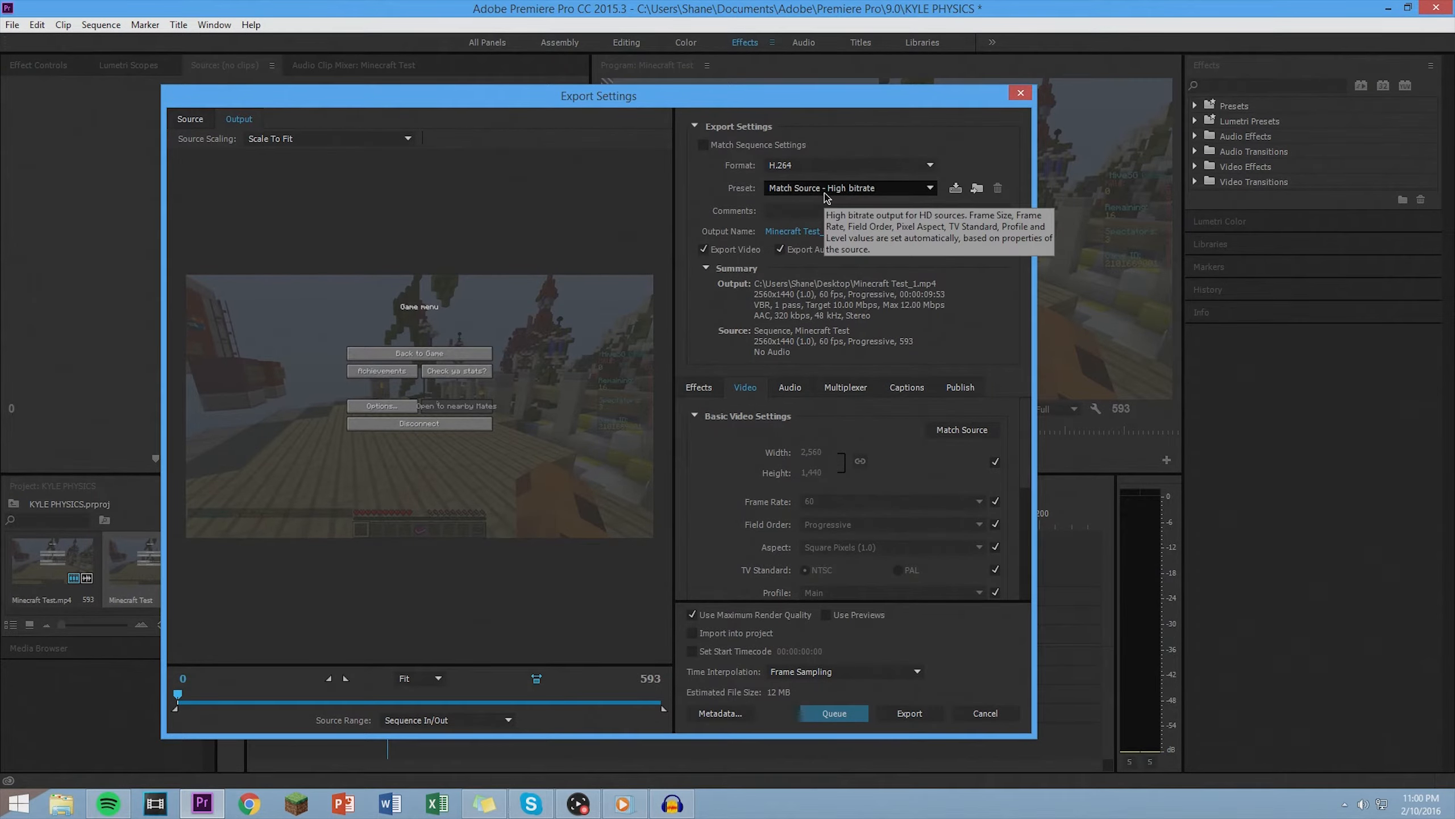
{"action": "left_click", "coordinate": [814, 165]}
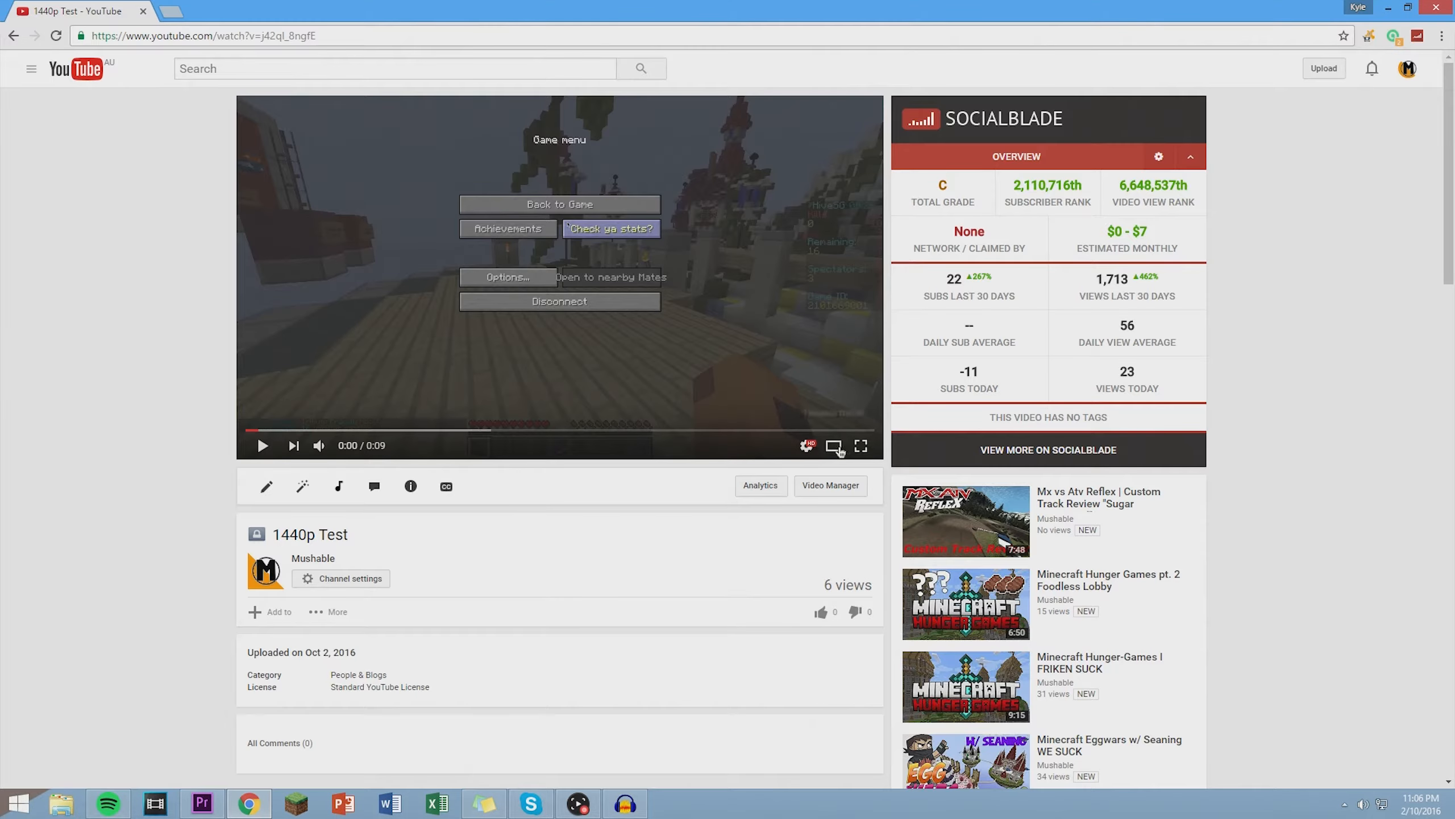
- Switch to Chrome, show Stats for nerds on the 1440p Test YouTube video and highlight the codec in its Mime Type
{"action": "right_click", "coordinate": [700, 355]}
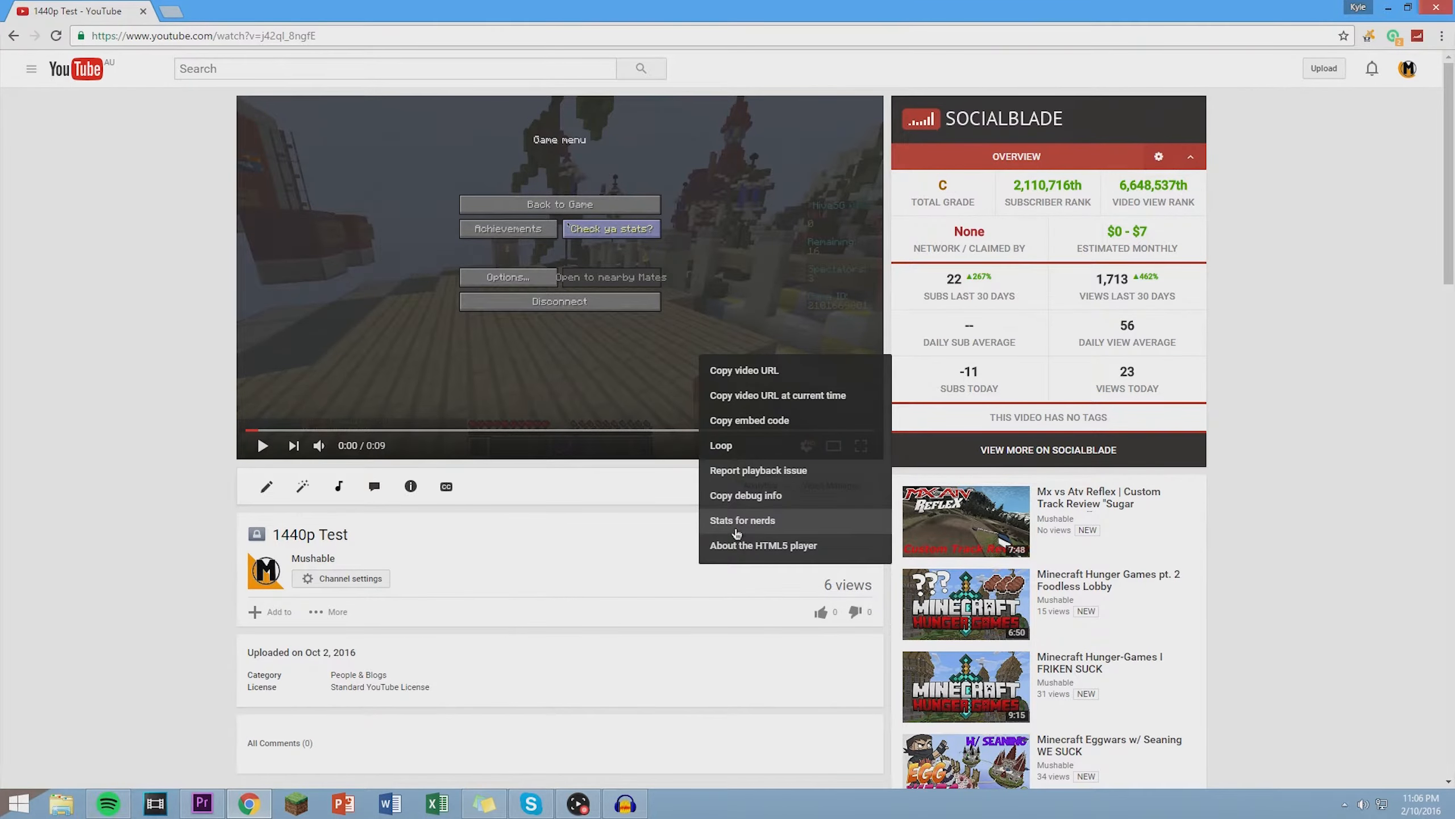
{"action": "left_click", "coordinate": [742, 522]}
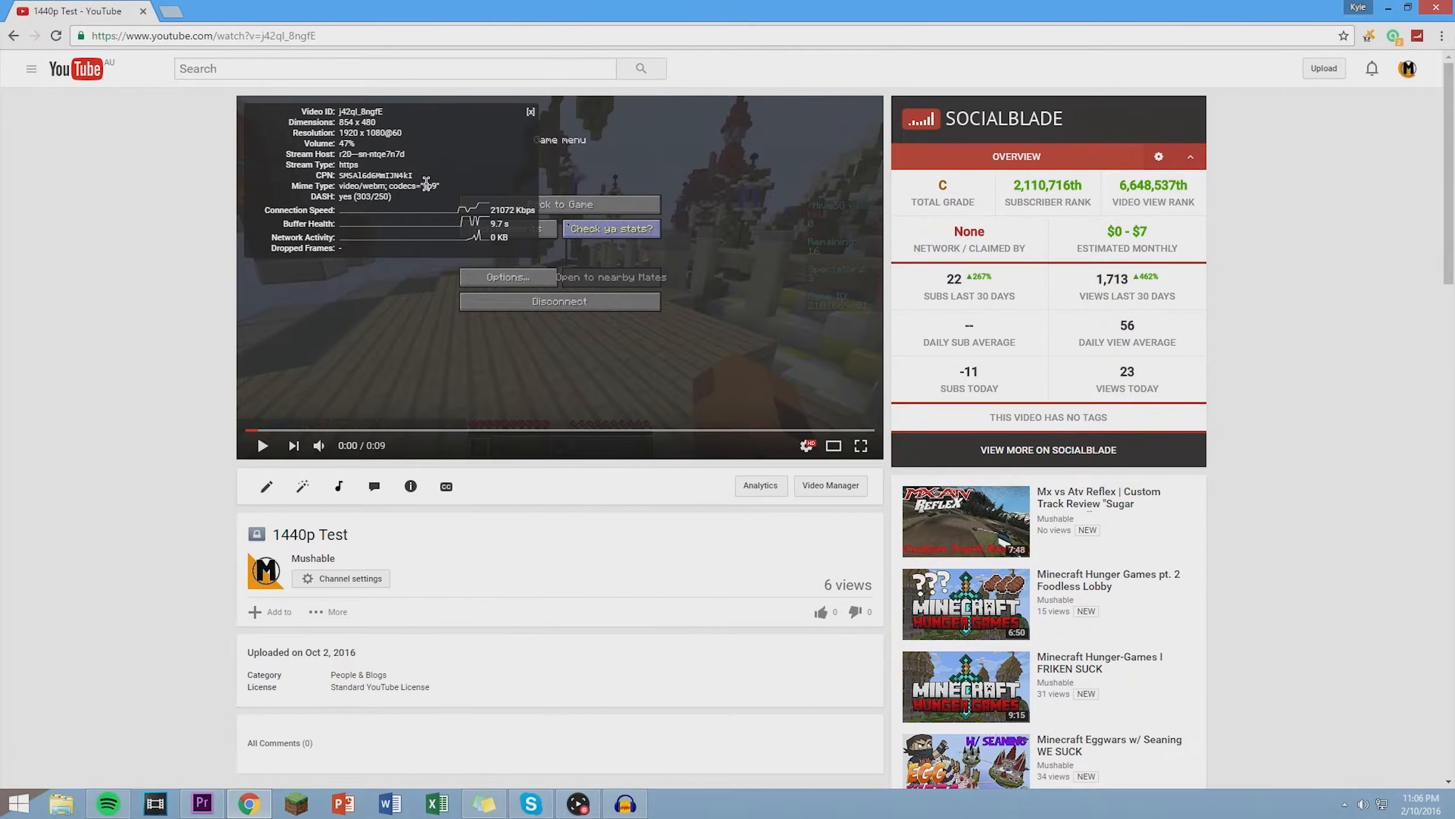
{"action": "triple_click", "coordinate": [427, 185]}
{"action": "left_click", "coordinate": [437, 190]}
{"action": "left_click_drag", "start_coordinate": [423, 185], "coordinate": [436, 184]}
{"action": "triple_click", "coordinate": [599, 367]}
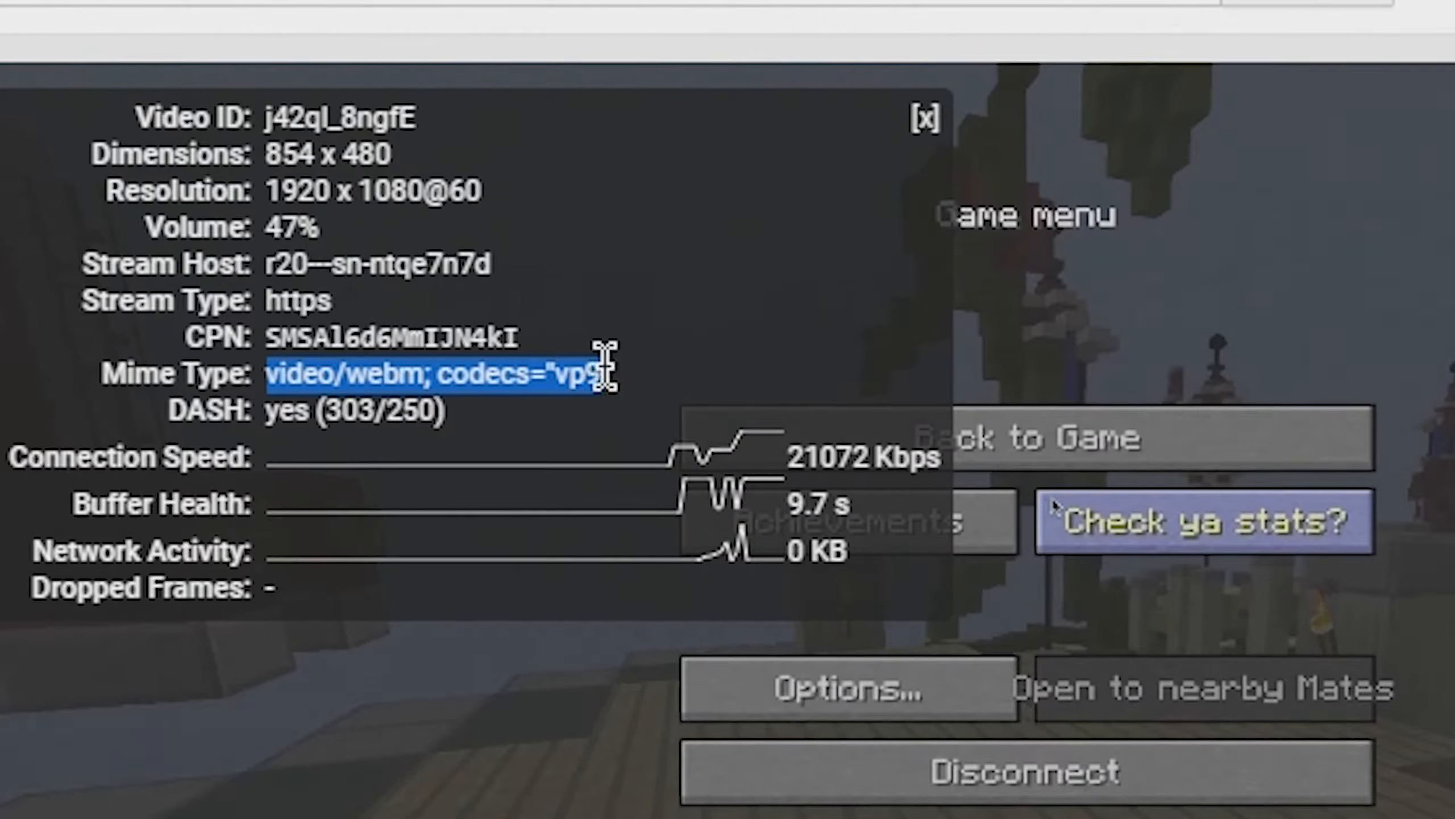
{"action": "left_click", "coordinate": [642, 367]}
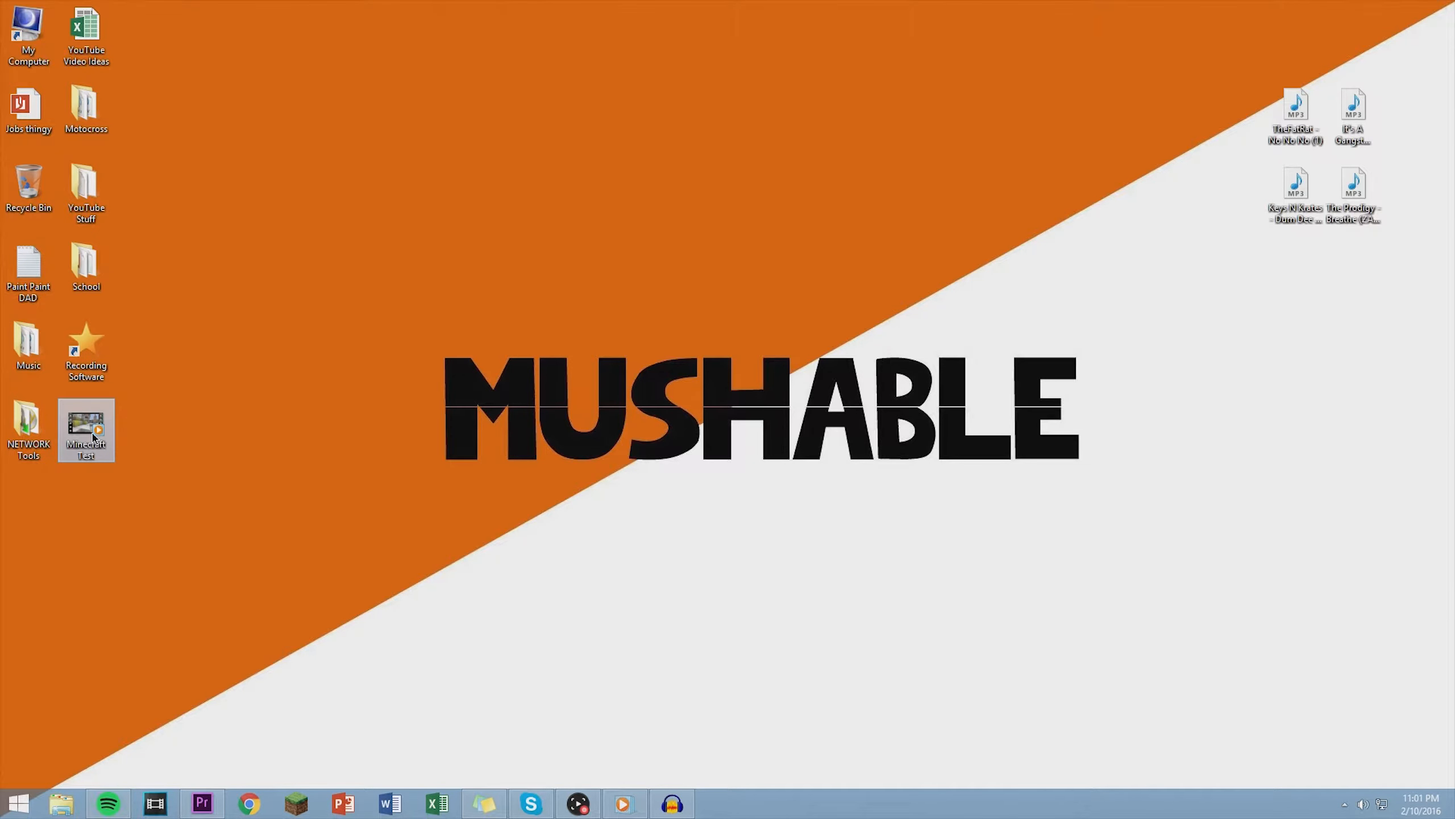
- Check the frame size, bitrate and frame rate in the file properties of the Minecraft Test video on the desktop
{"action": "right_click", "coordinate": [93, 438]}
{"action": "left_click", "coordinate": [144, 424]}
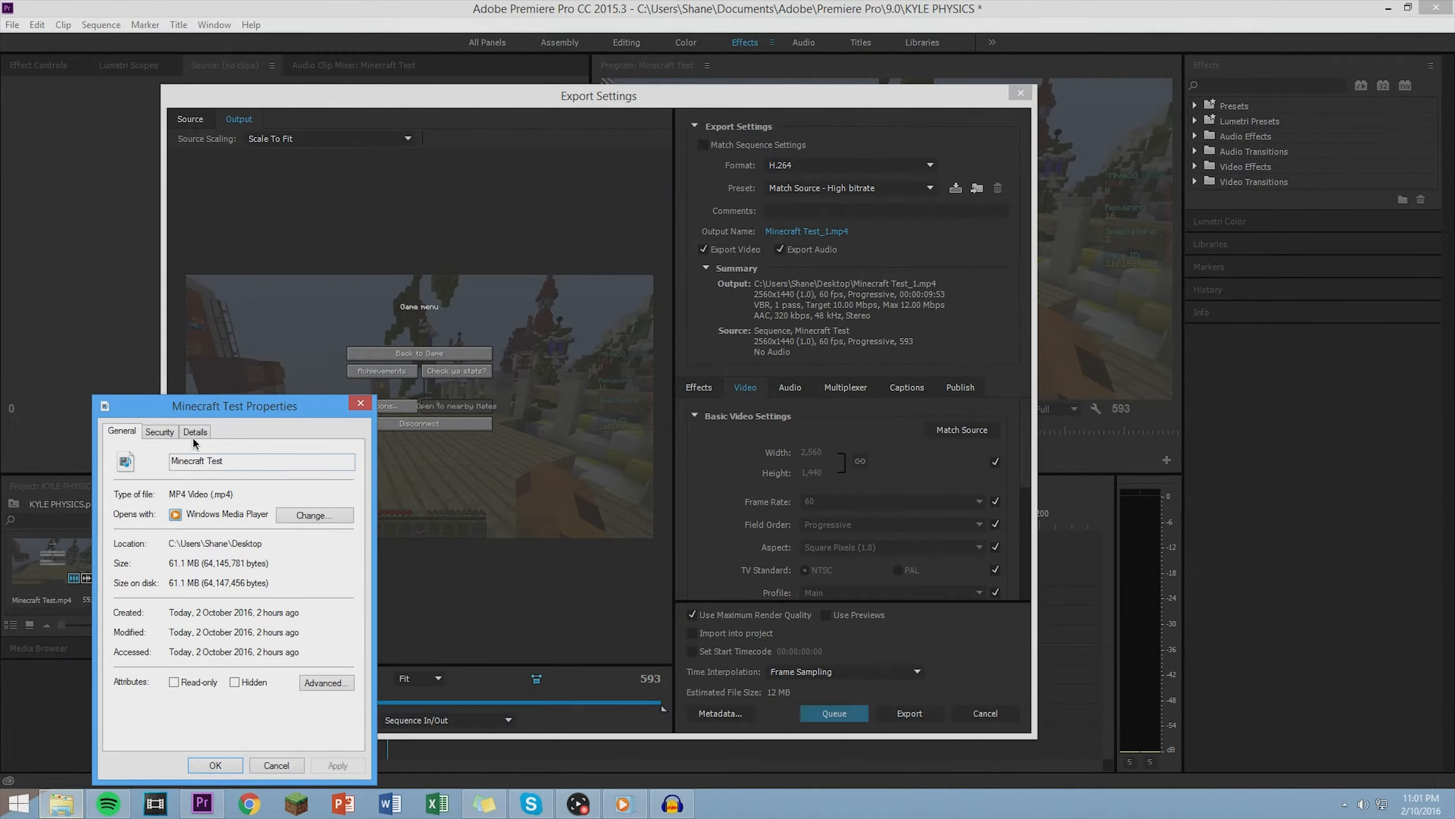
{"action": "left_click", "coordinate": [186, 431]}
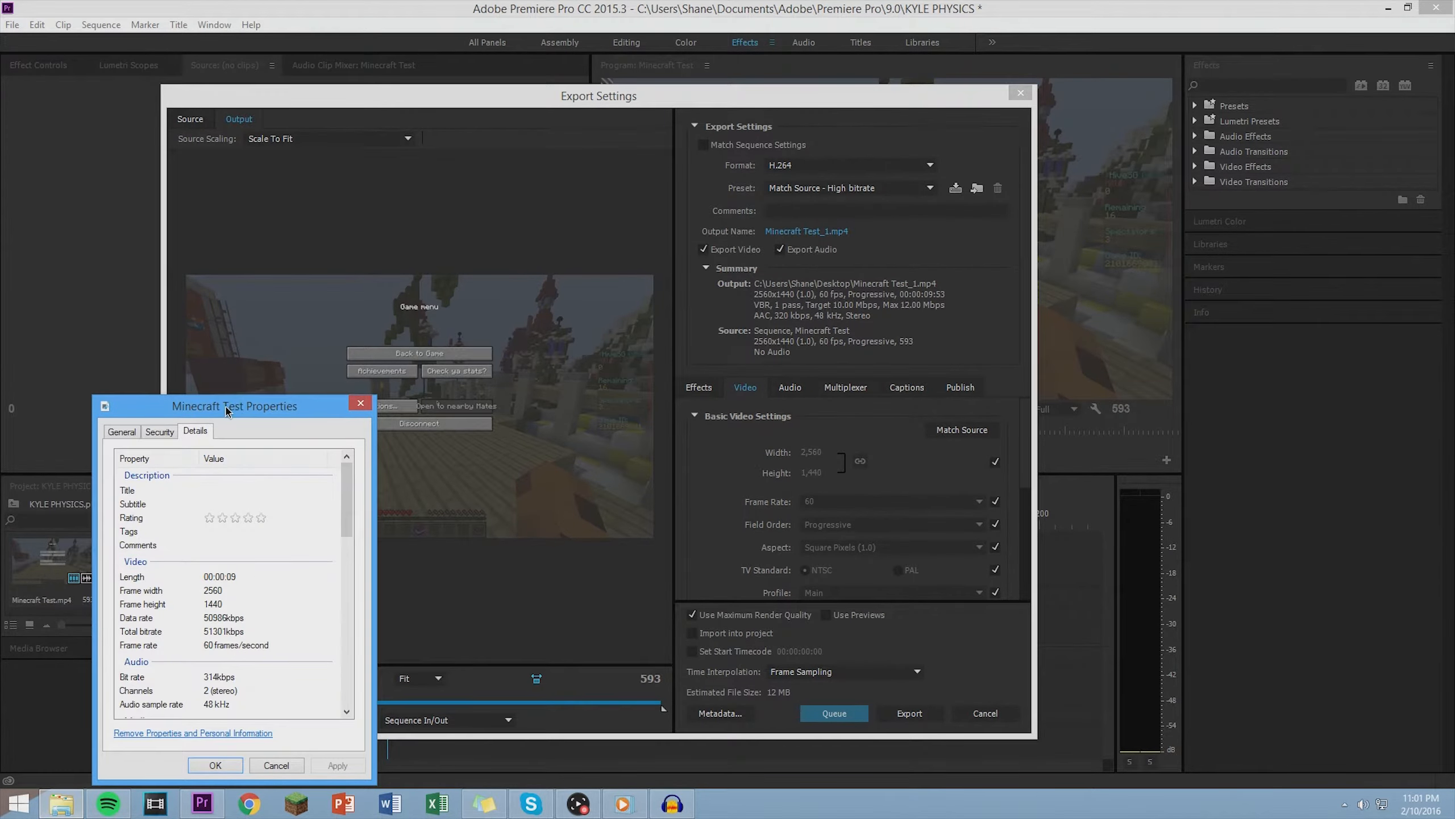
{"action": "left_click_drag", "start_coordinate": [226, 407], "coordinate": [177, 328]}
{"action": "left_click", "coordinate": [229, 685]}
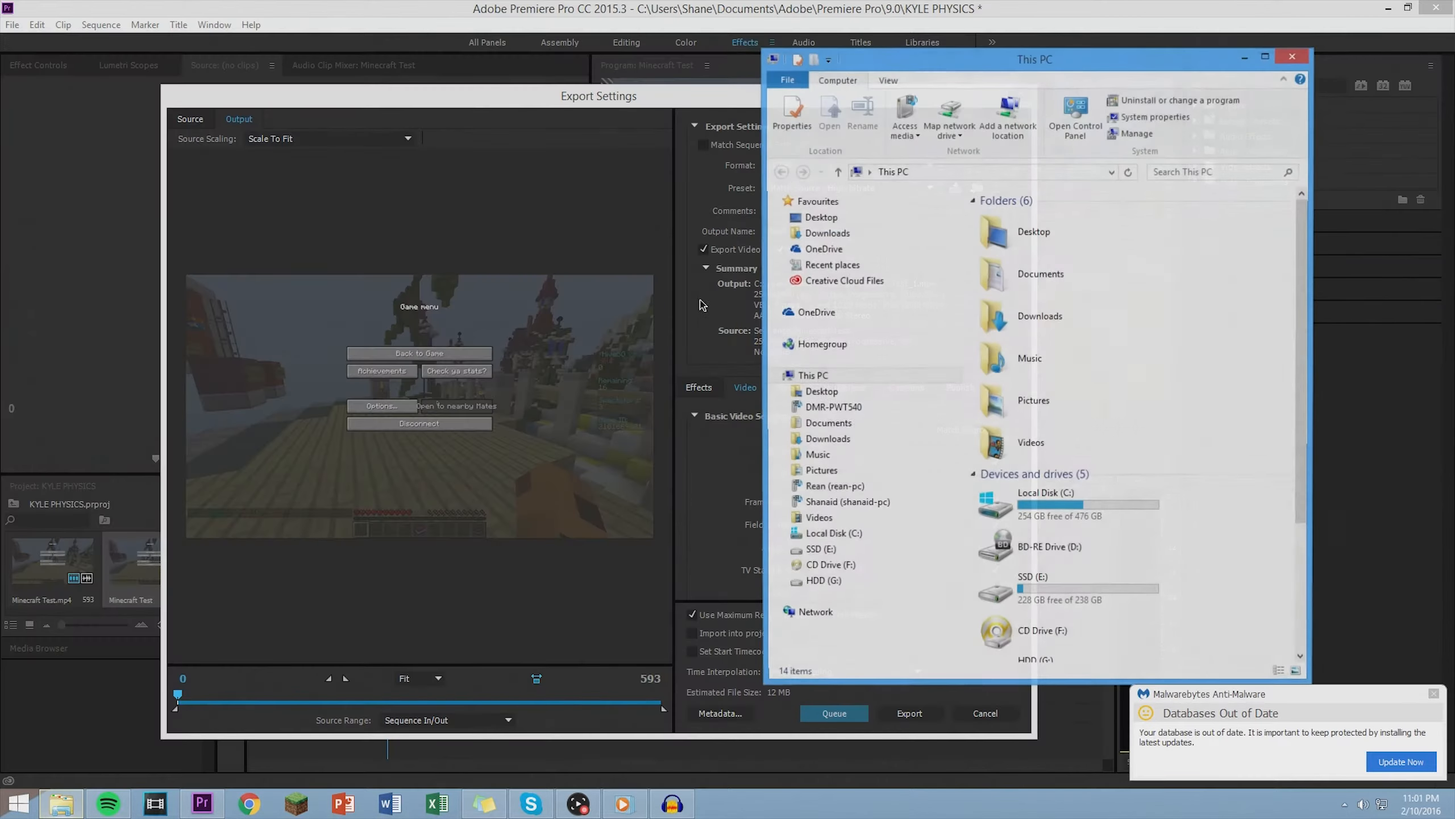
- Check the video details of the Minecraft - Zombies MP4 in Recorded Videos on HDD (G:), and close File Explorer and the Malwarebytes notification
{"action": "left_click_drag", "start_coordinate": [1305, 268], "coordinate": [1305, 409]}
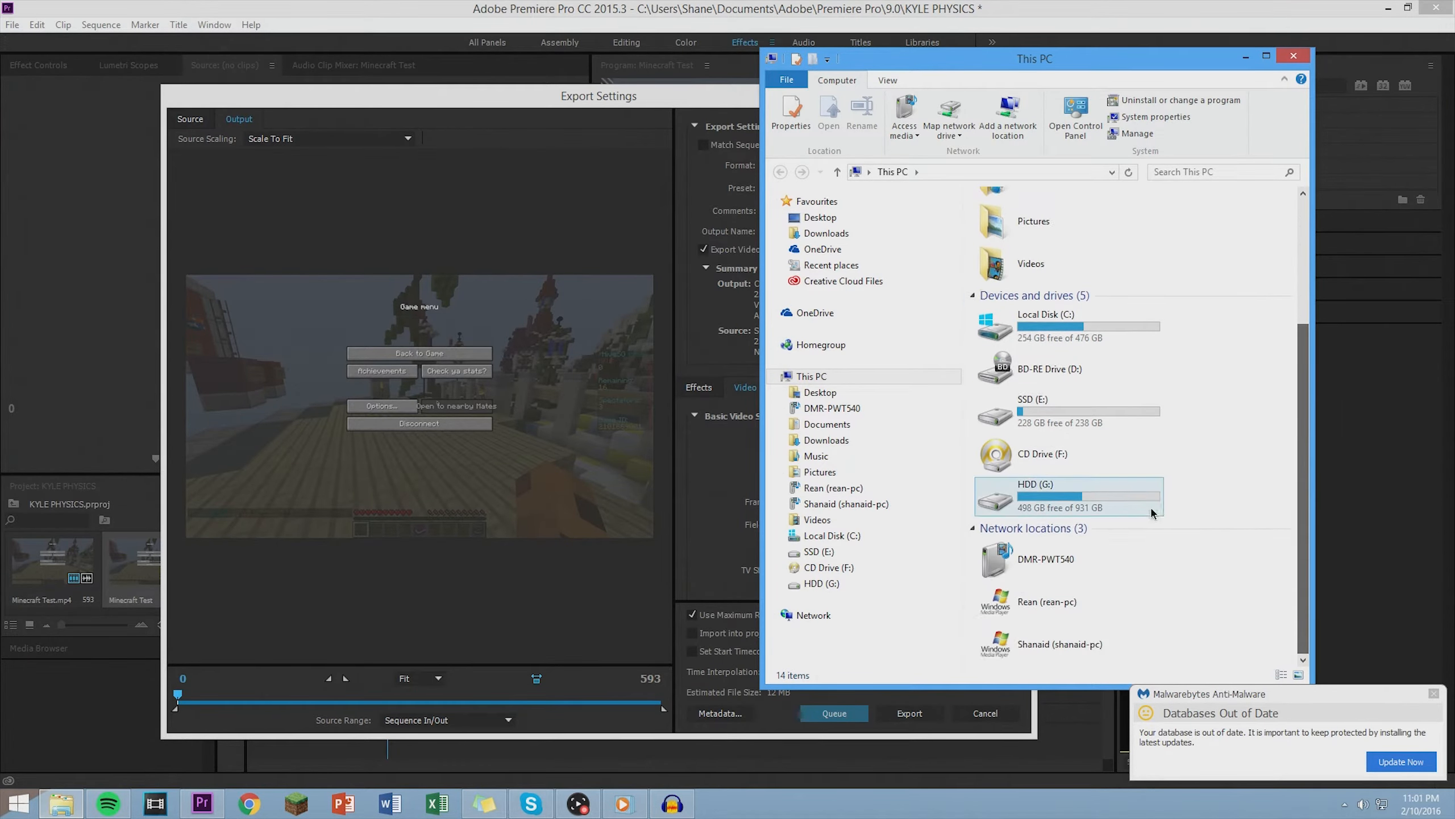
{"action": "double_click", "coordinate": [1066, 496]}
{"action": "left_click", "coordinate": [1204, 444]}
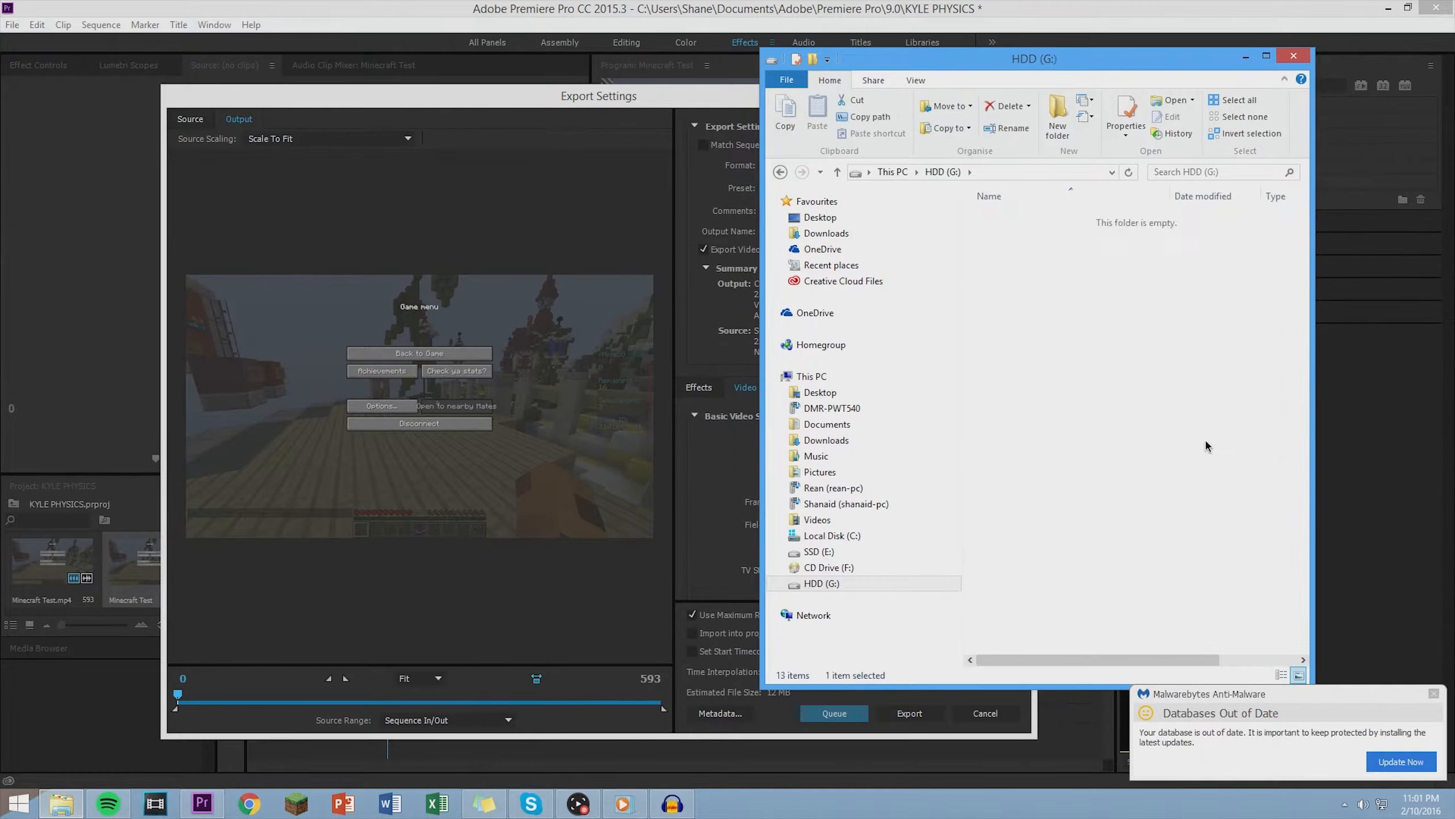
{"action": "left_click", "coordinate": [1012, 295]}
{"action": "right_click", "coordinate": [1012, 295]}
{"action": "left_click", "coordinate": [1060, 640]}
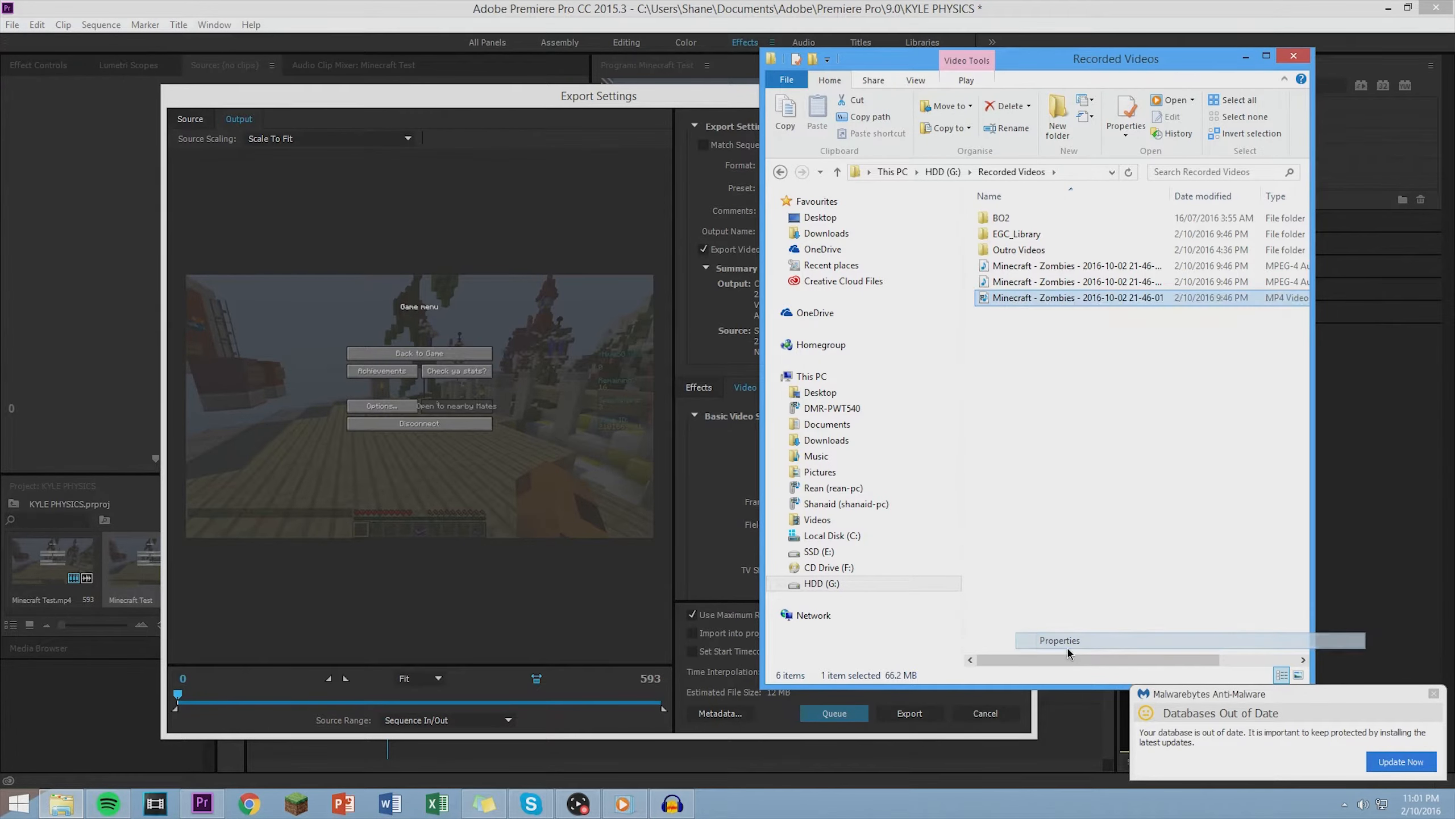
{"action": "left_click", "coordinate": [1116, 332]}
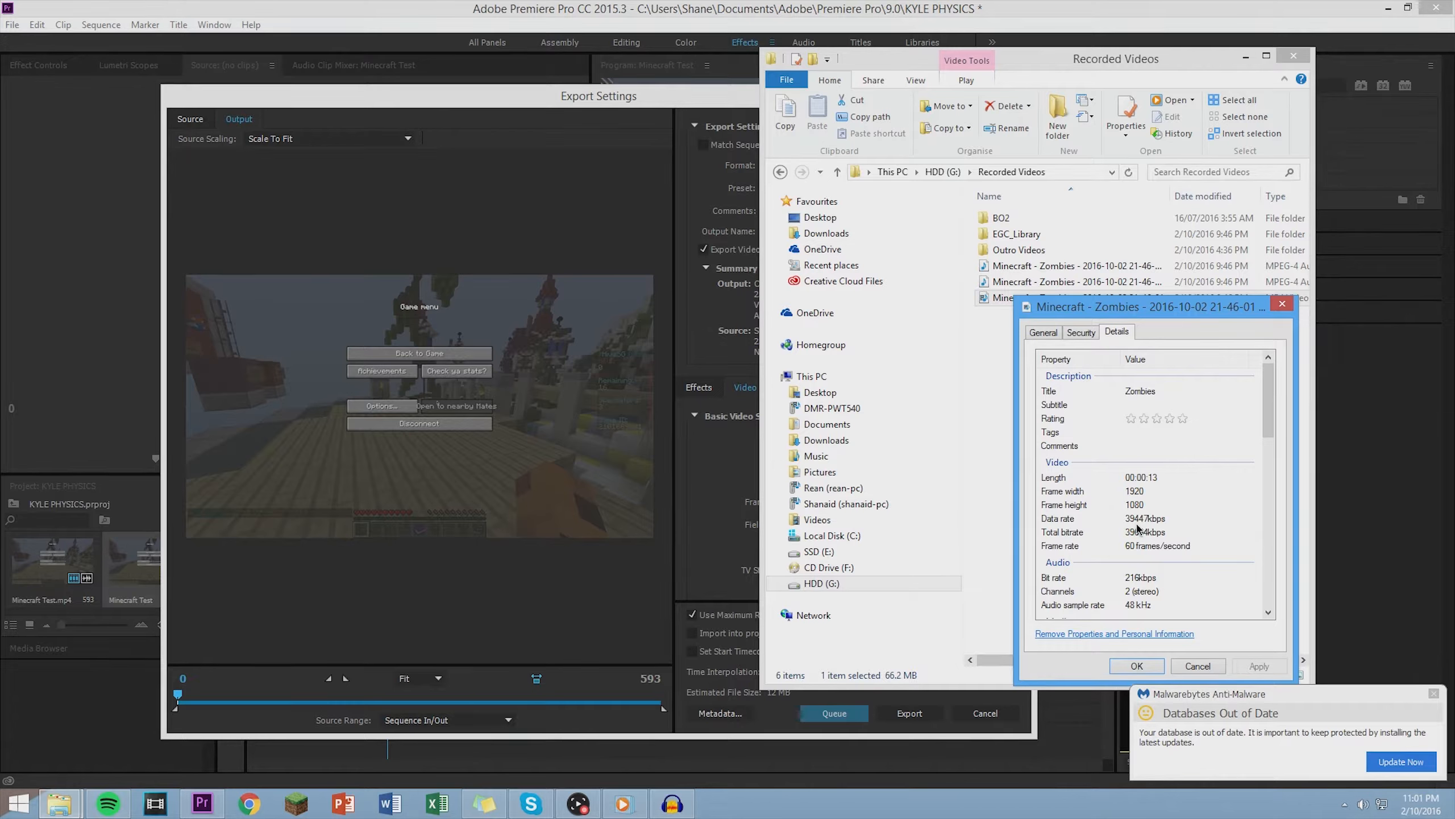
{"action": "left_click", "coordinate": [1193, 668]}
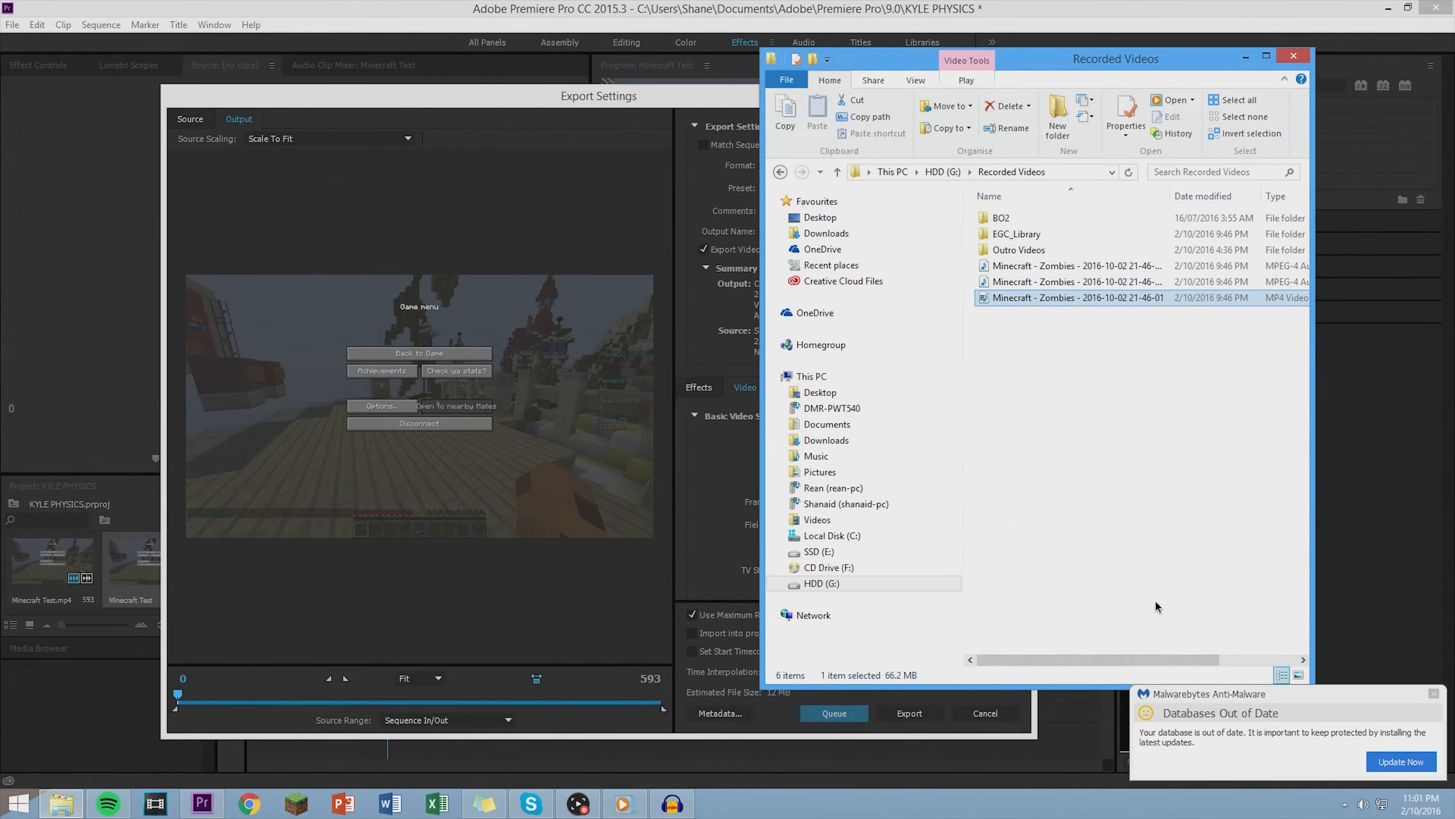
{"action": "left_click", "coordinate": [1293, 57]}
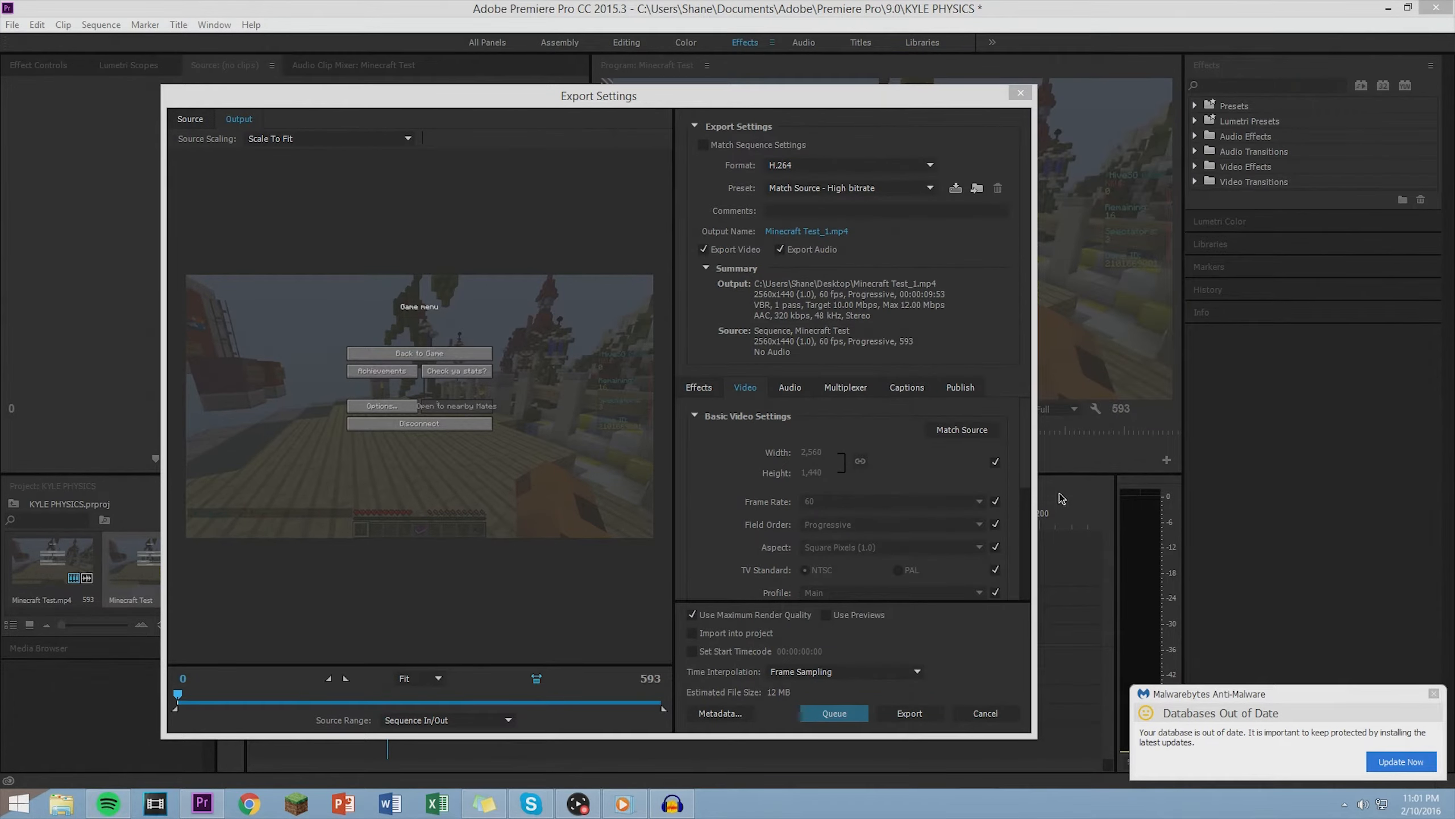
{"action": "left_click", "coordinate": [1434, 693]}
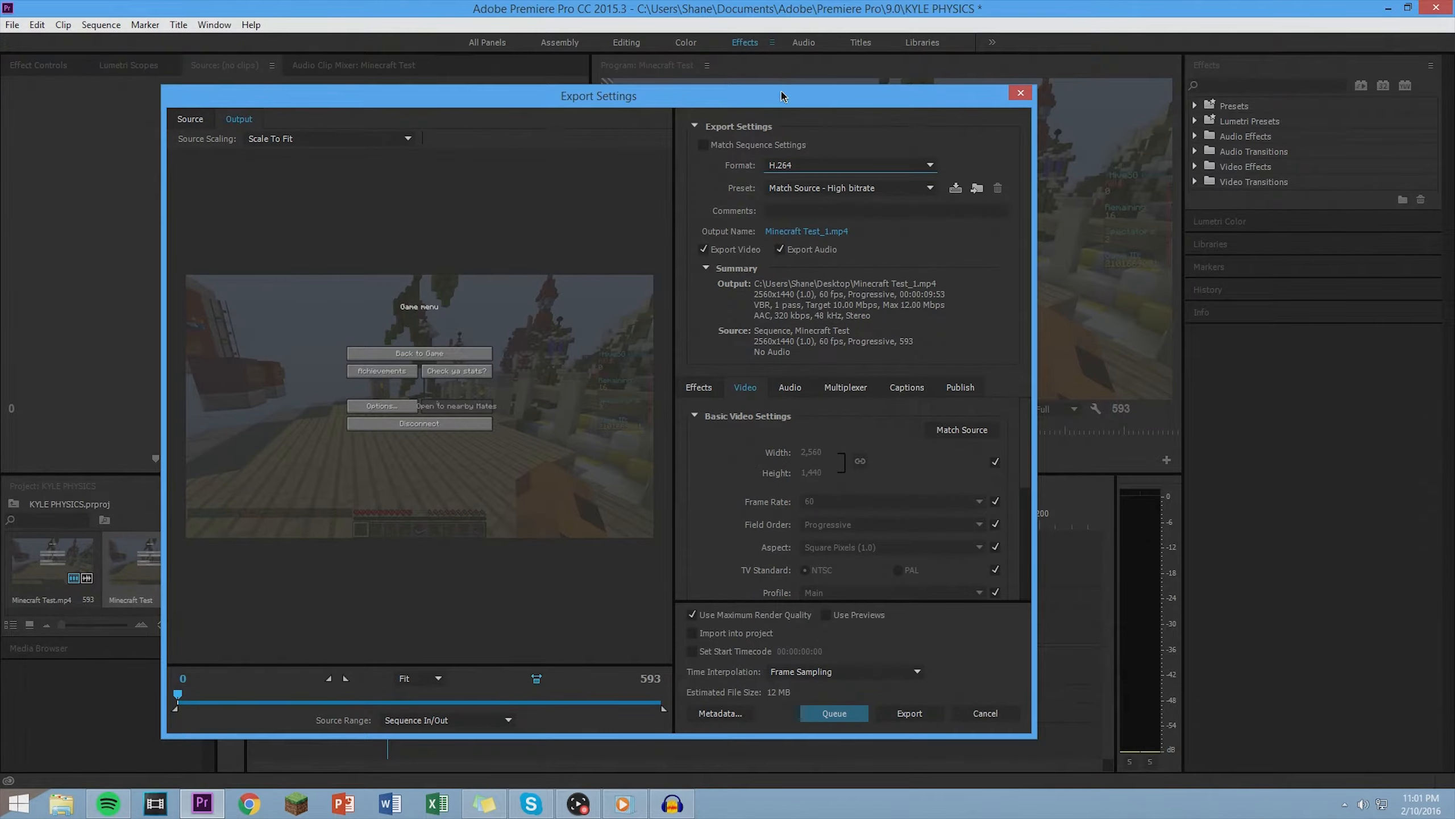
- Reposition the Export Settings window and choose H.264 as the export format
{"action": "left_click_drag", "start_coordinate": [784, 95], "coordinate": [740, 80]}
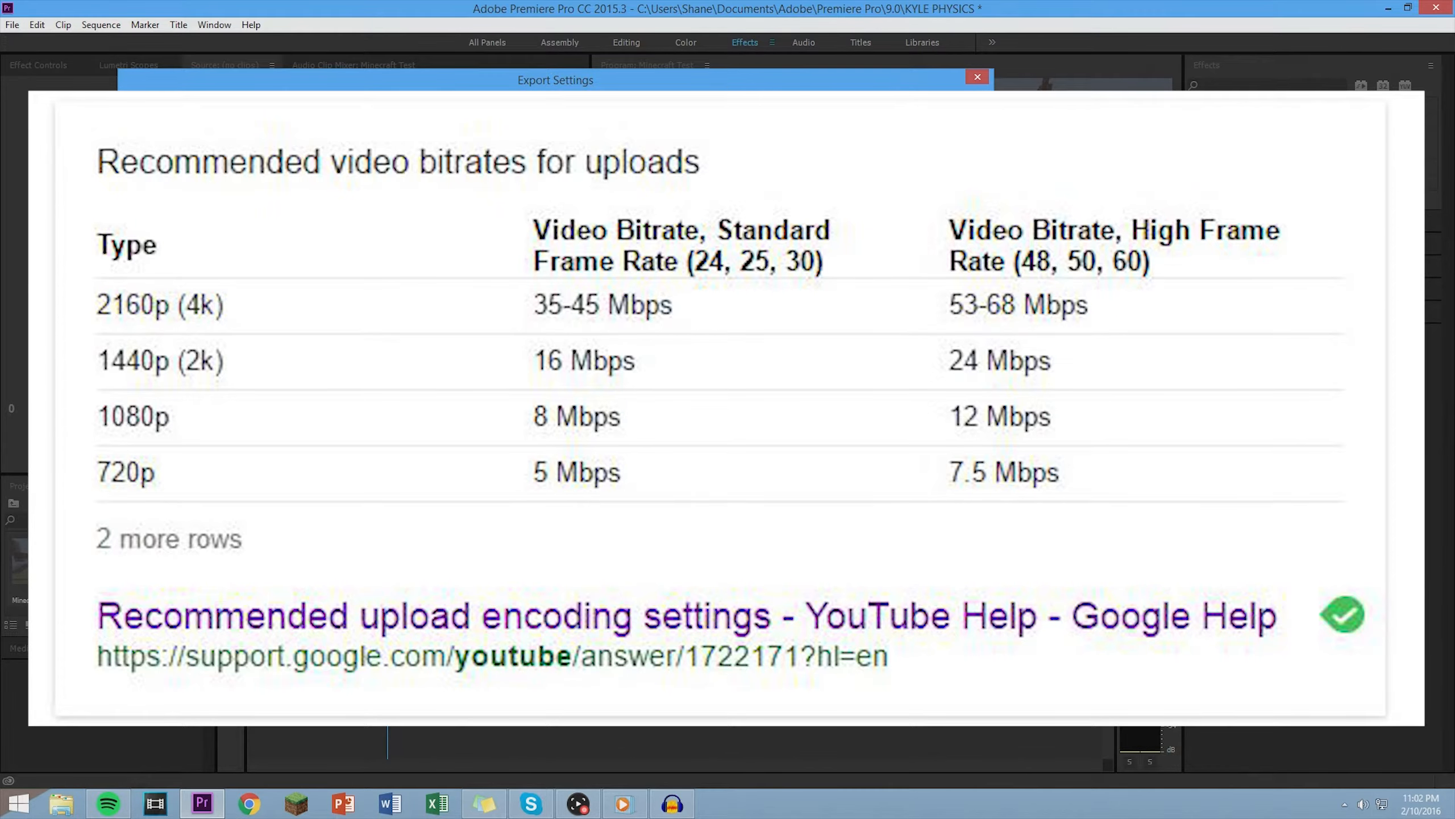
{"action": "left_click_drag", "start_coordinate": [730, 83], "coordinate": [605, 31]}
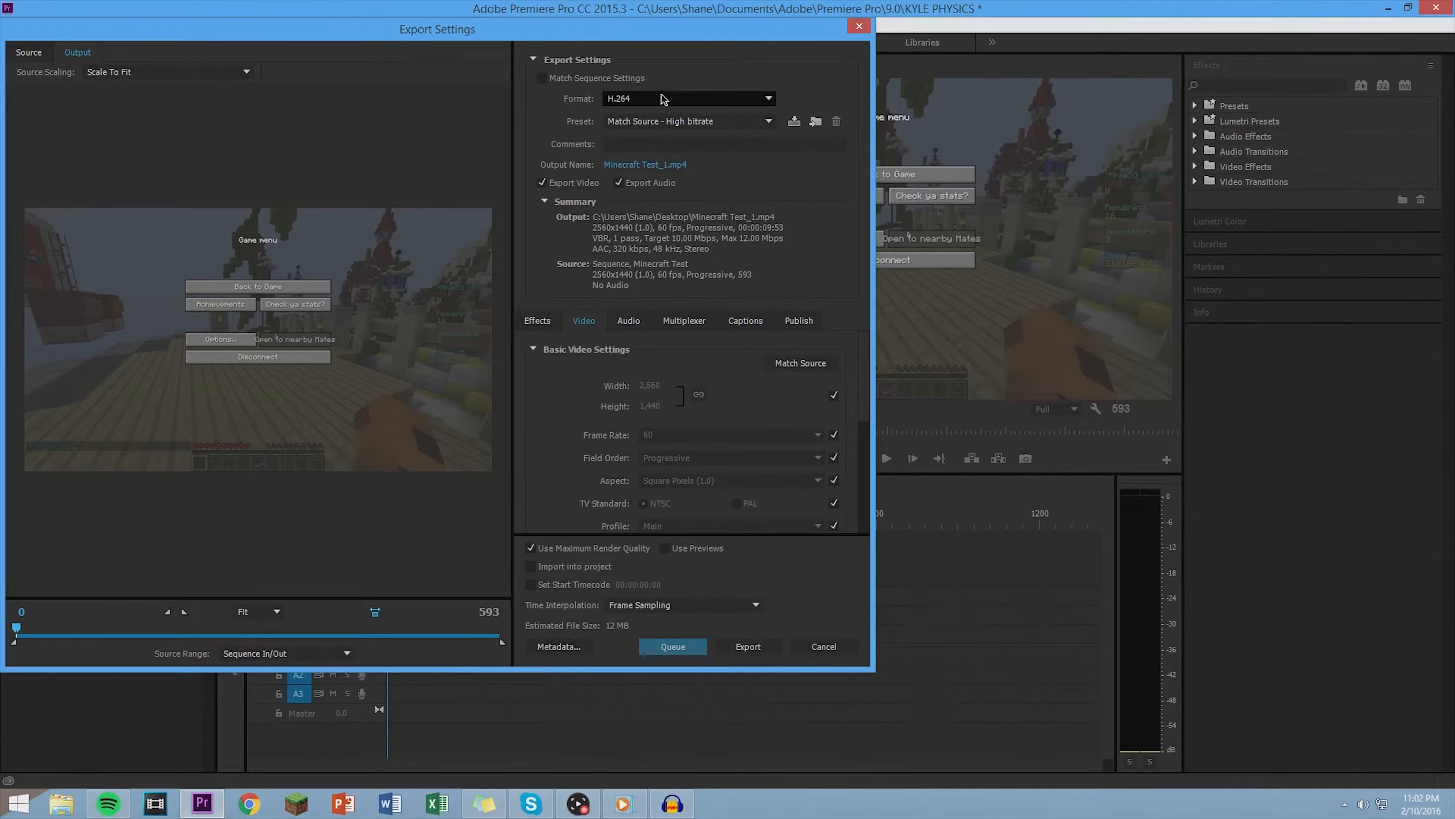
{"action": "left_click", "coordinate": [663, 99]}
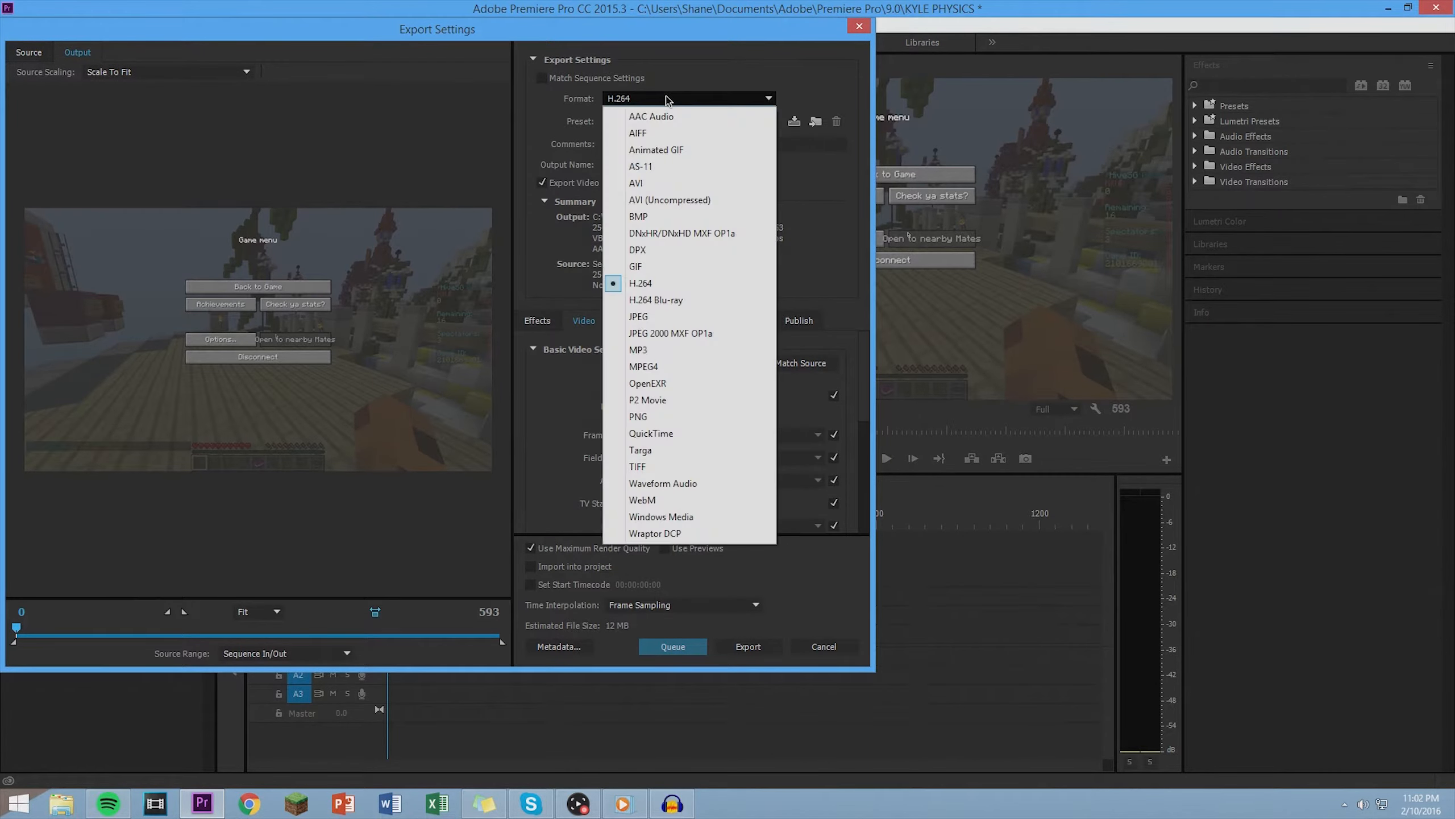
{"action": "left_click", "coordinate": [651, 35]}
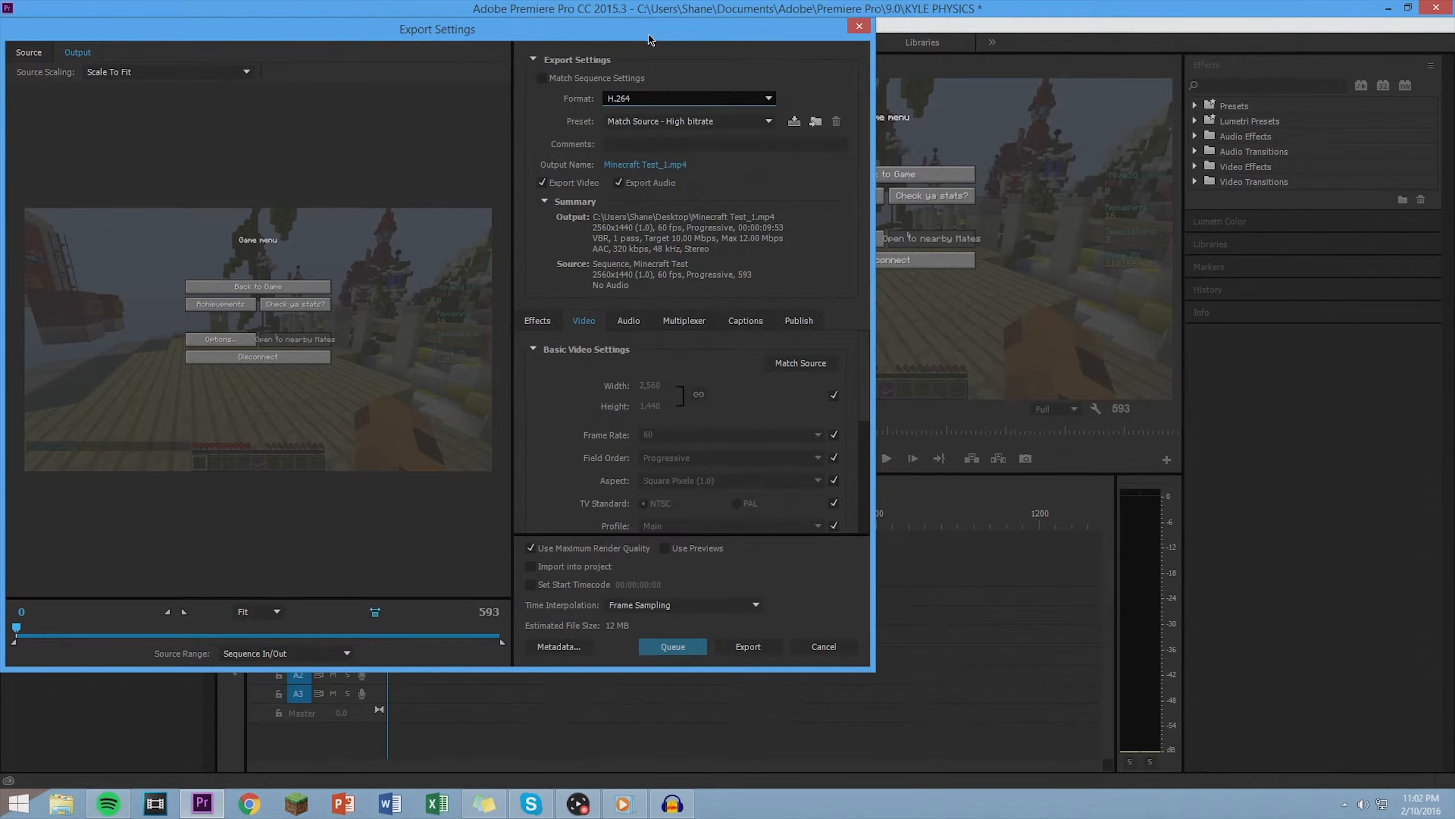
{"action": "mouse_move", "coordinate": [651, 35]}
{"action": "left_mouse_down"}
{"action": "mouse_move", "coordinate": [665, 41]}
{"action": "mouse_move", "coordinate": [653, 37]}
{"action": "left_mouse_up"}
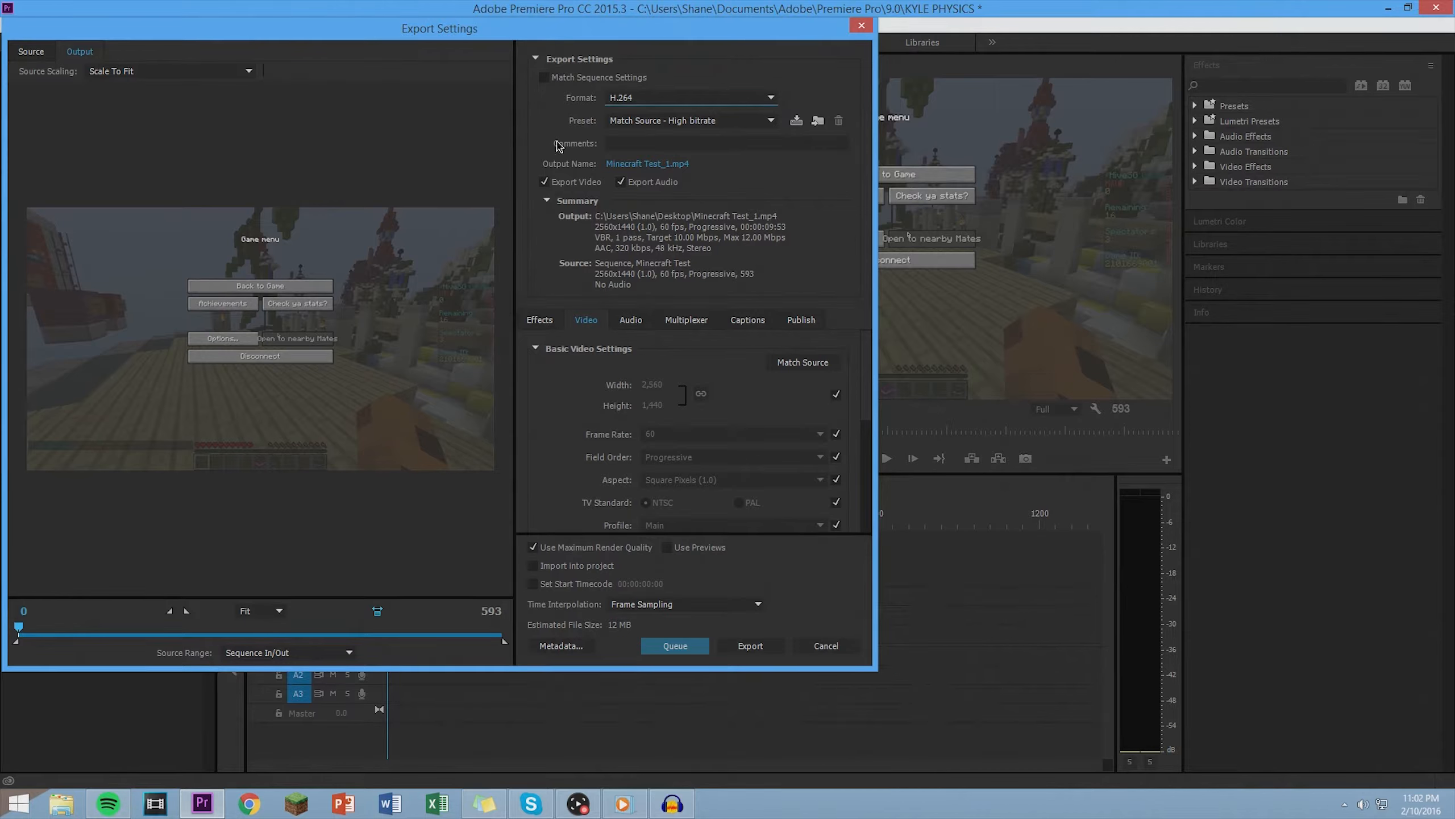
{"action": "left_click", "coordinate": [622, 97]}
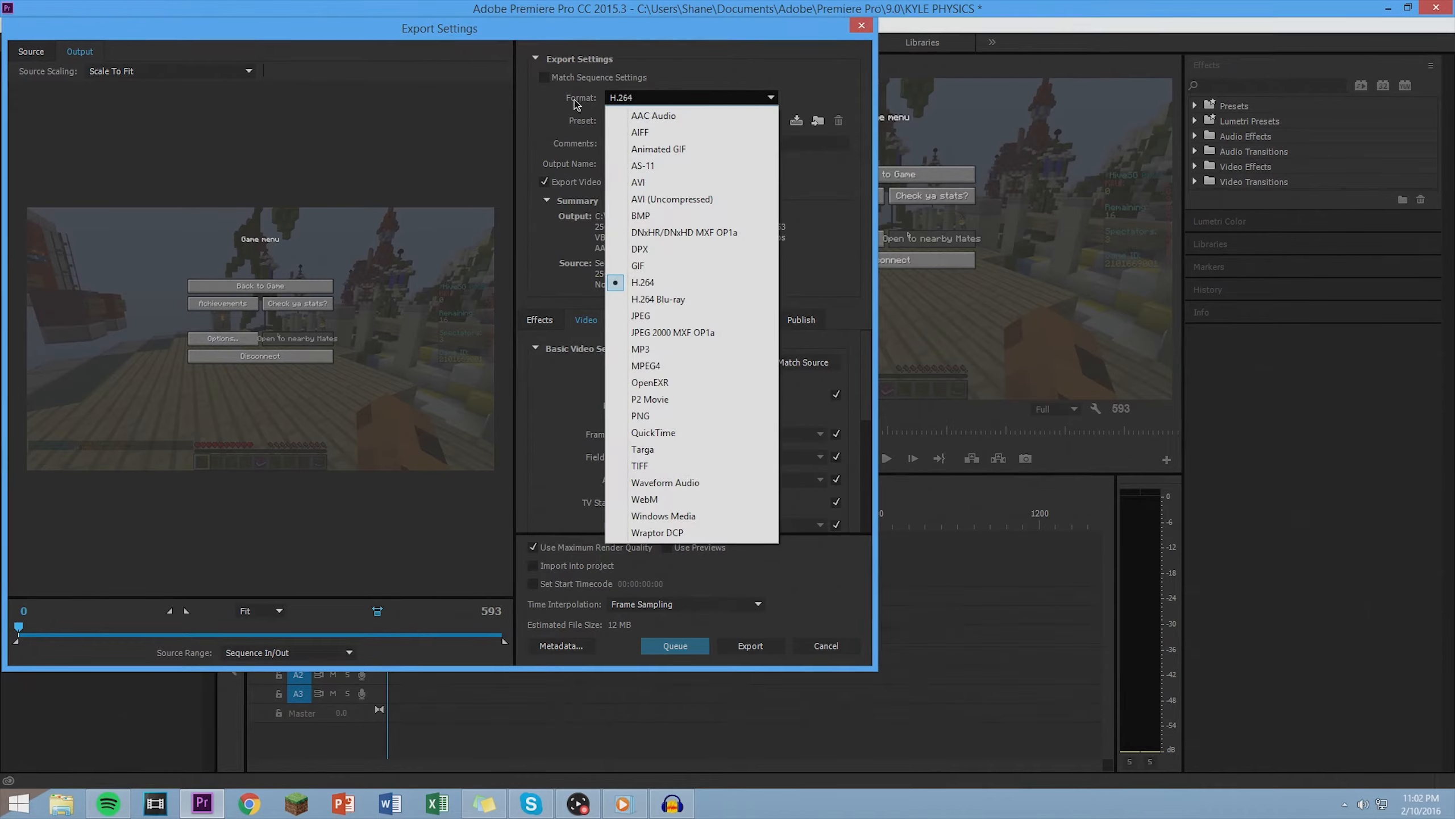
{"action": "left_click", "coordinate": [655, 283]}
- Browse the available H.264 export presets and apply the custom preset "1440p 60 Minecraft A in physics"
{"action": "left_click", "coordinate": [610, 122]}
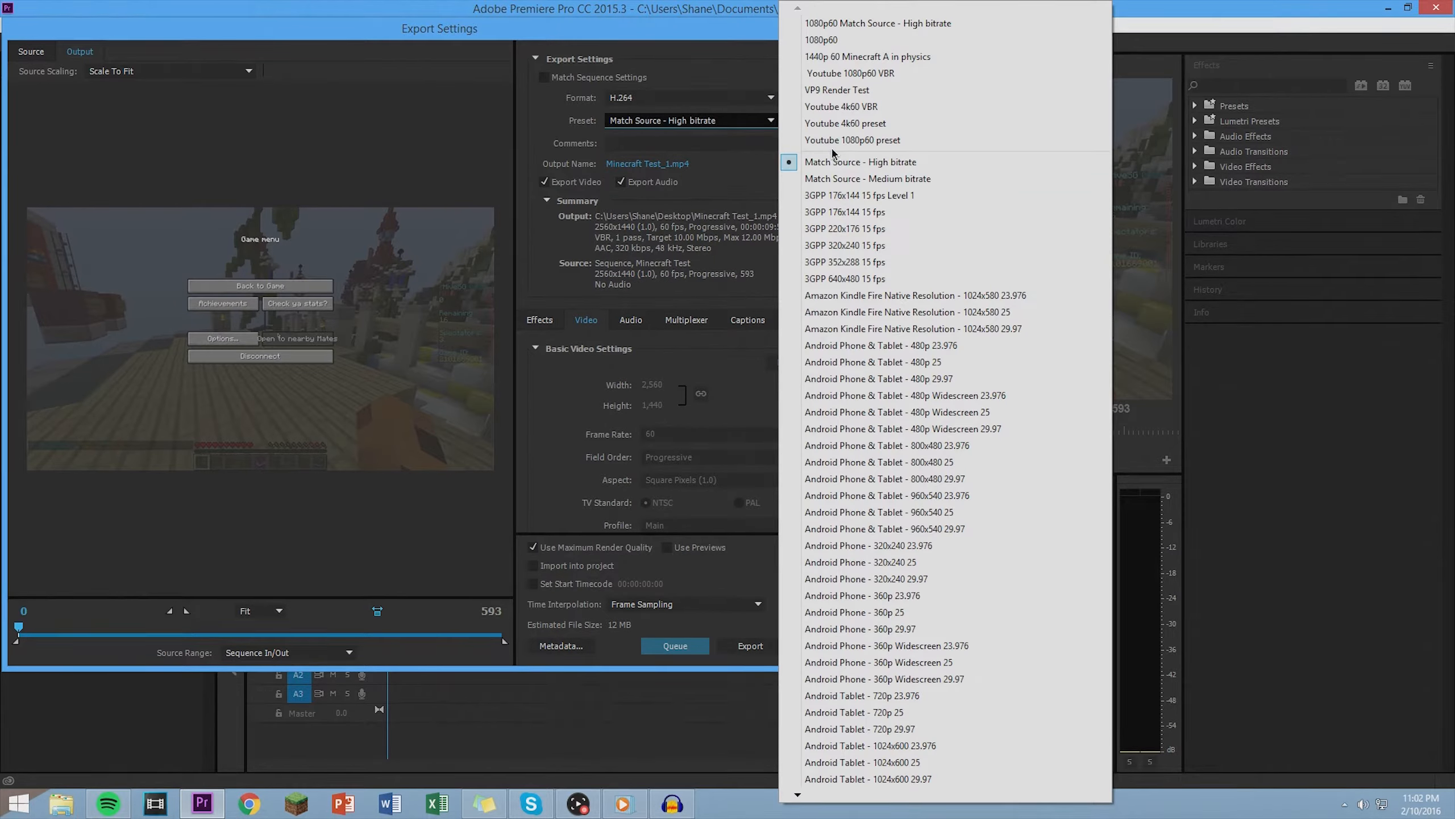
{"action": "mouse_move", "coordinate": [795, 794]}
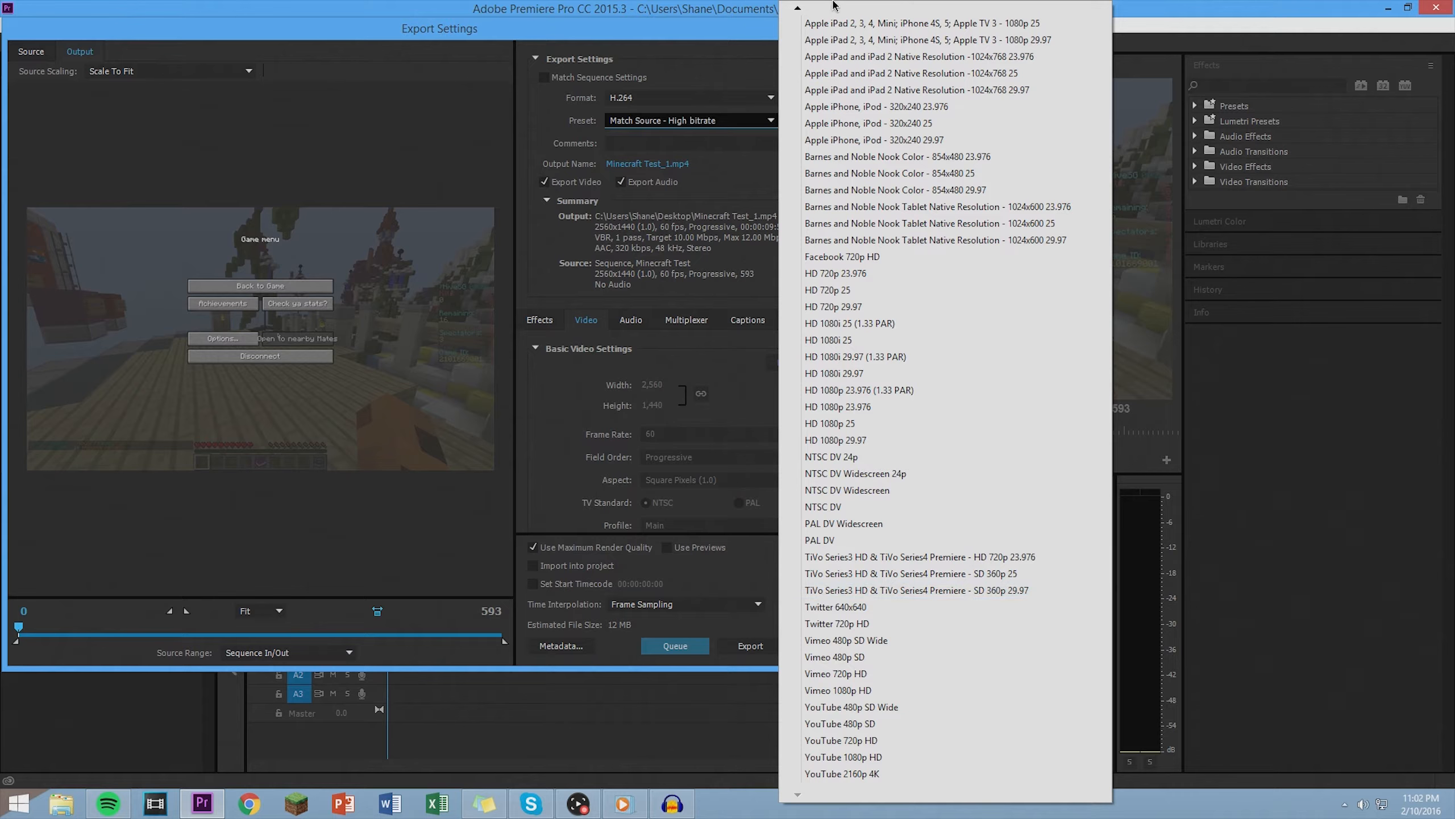
{"action": "mouse_move", "coordinate": [801, 8]}
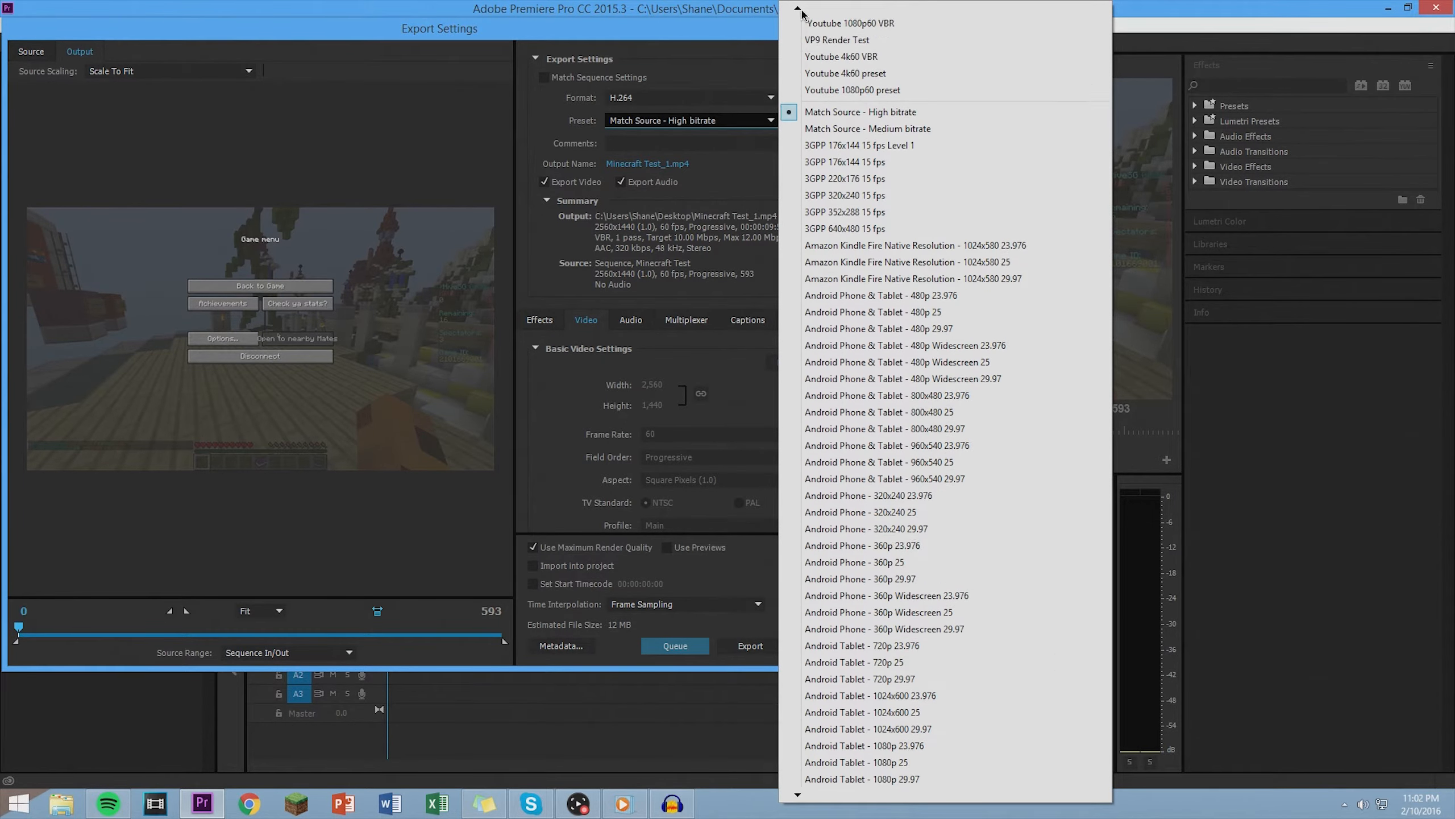
{"action": "left_click", "coordinate": [857, 58]}
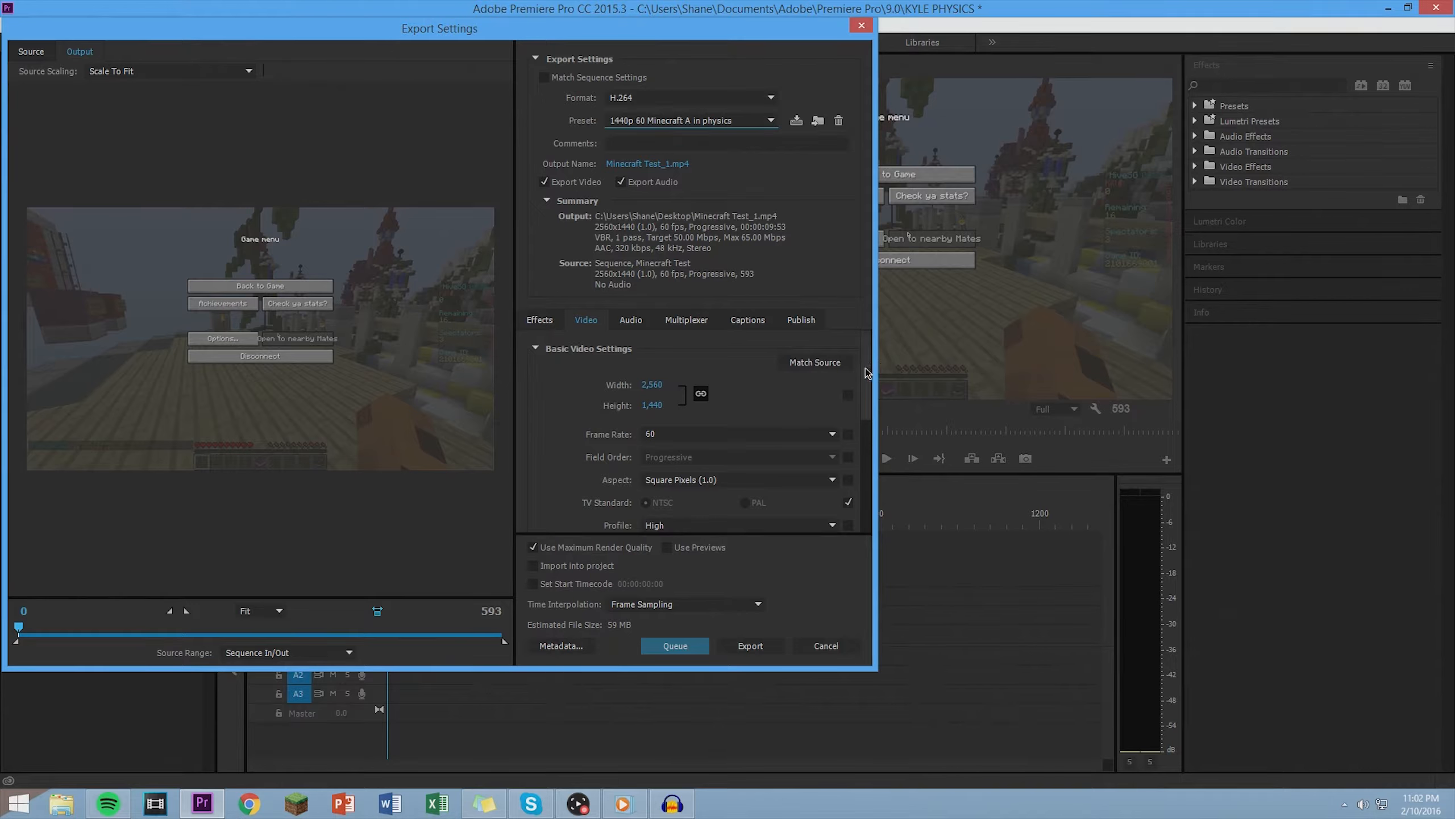
- Review the preset's basic video settings, starting with the frame width and height
{"action": "left_click_drag", "start_coordinate": [865, 373], "coordinate": [866, 376]}
{"action": "left_click", "coordinate": [658, 385]}
{"action": "left_click", "coordinate": [674, 386]}
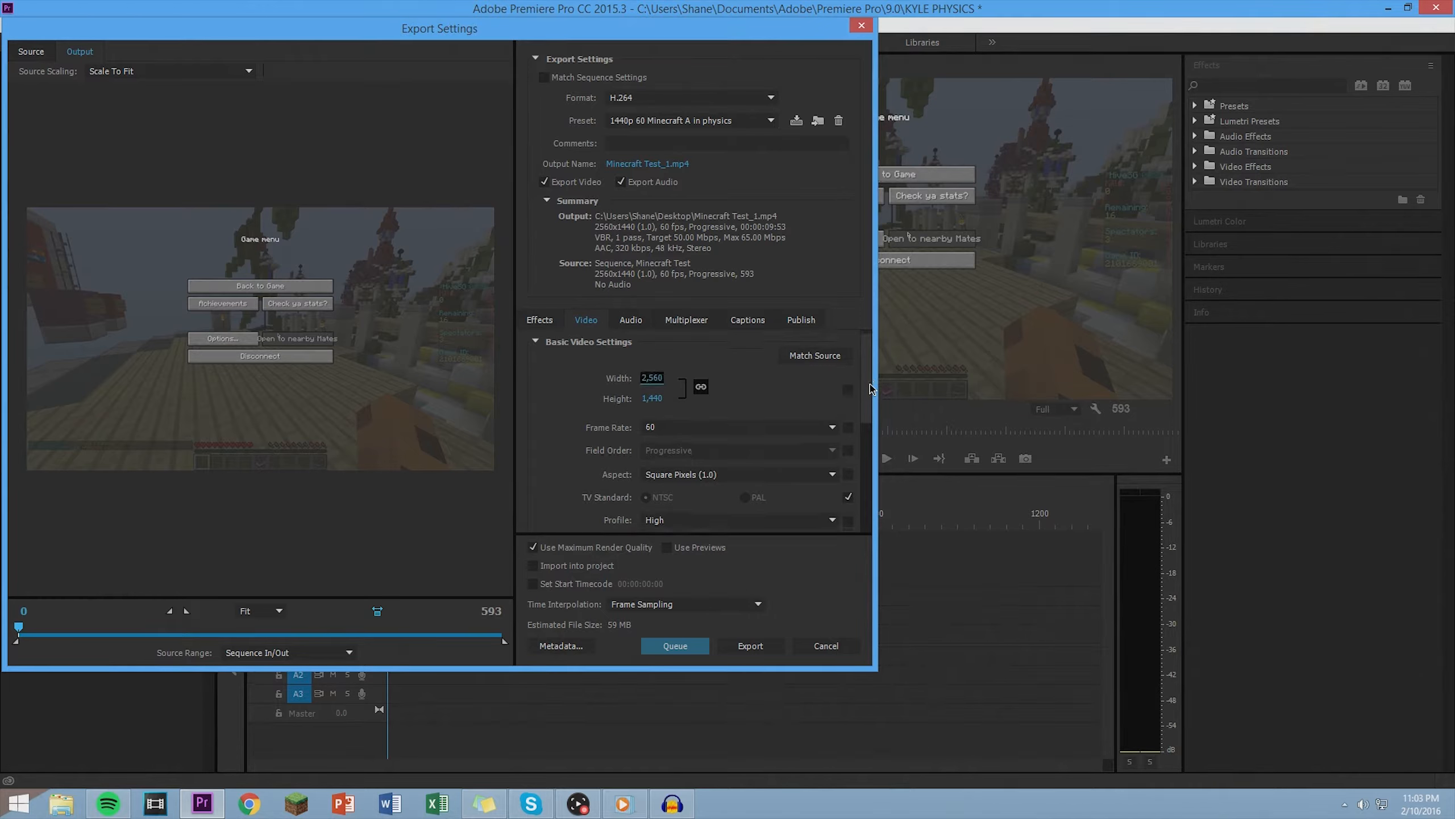
{"action": "scroll", "coordinate": [869, 376], "scroll_direction": "down", "scroll_amount": 1}
{"action": "scroll", "coordinate": [870, 376], "scroll_direction": "down", "scroll_amount": 1}
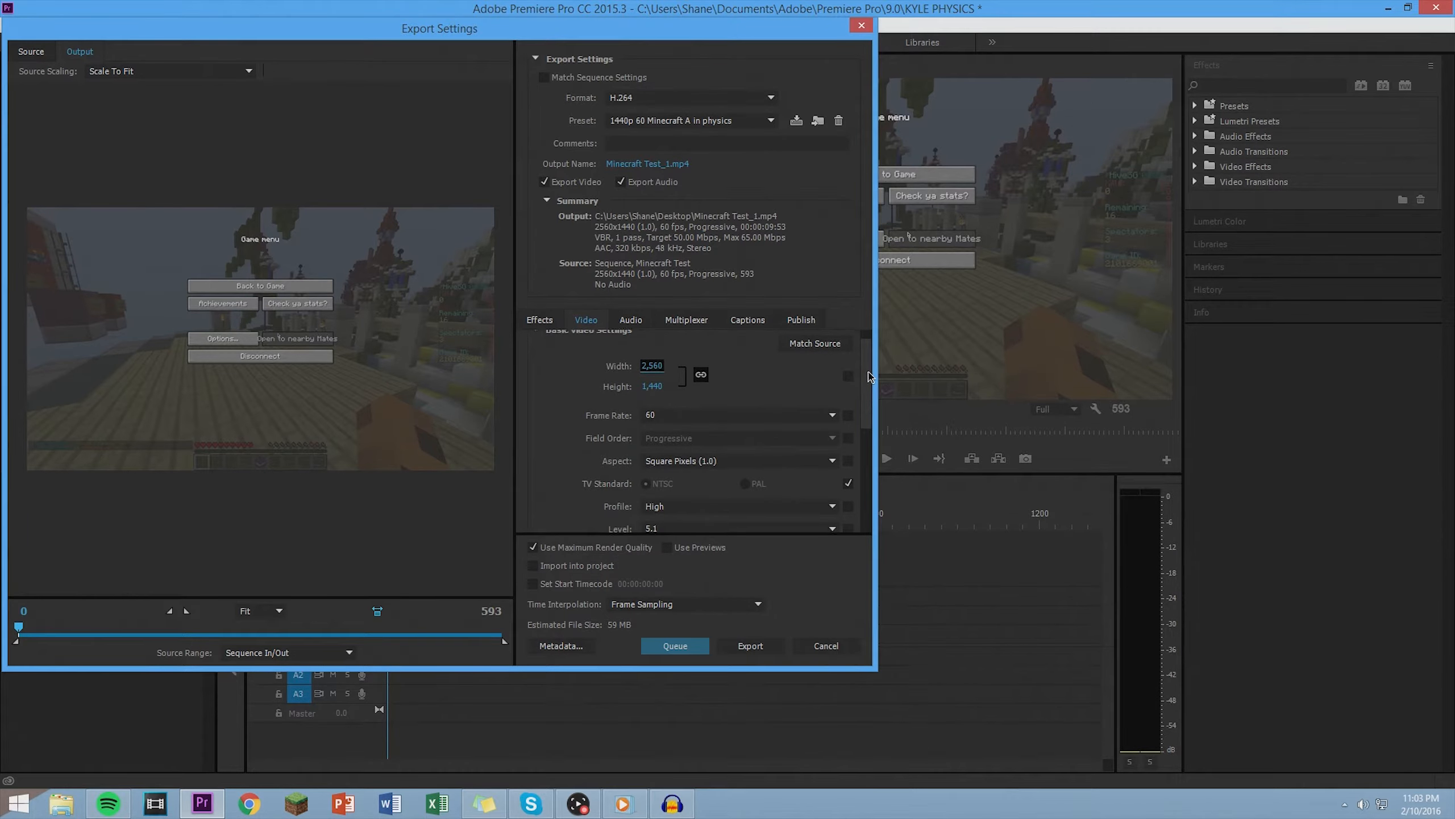